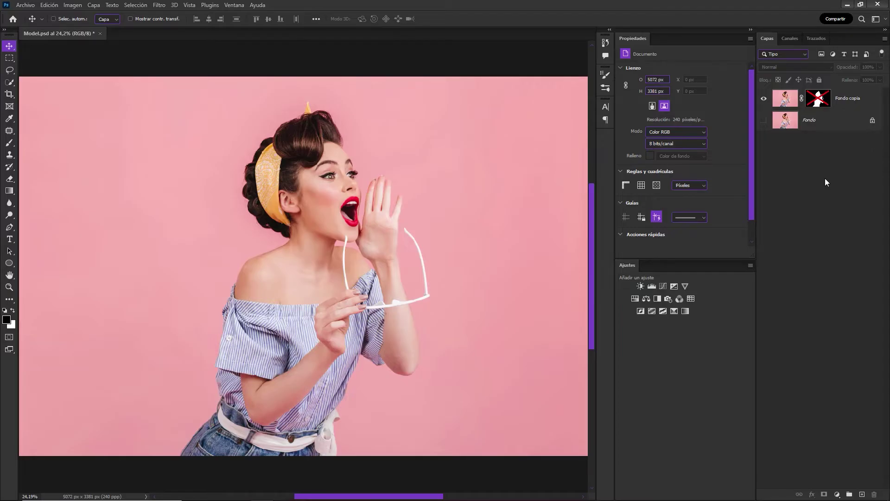
# Step: Re-enable the model's layer mask and target the masked copy of the photo
pyautogui.keyDown('shift'); pyautogui.click(819, 107); pyautogui.keyUp('shift')
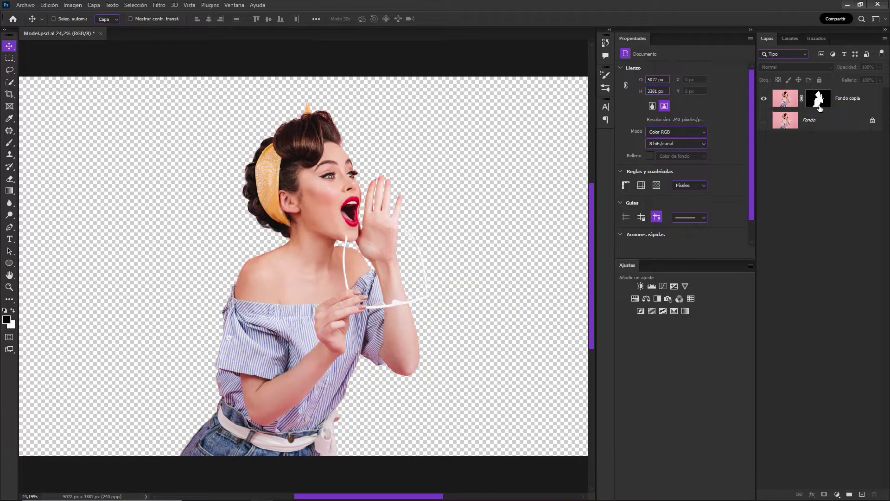
pyautogui.click(844, 105)
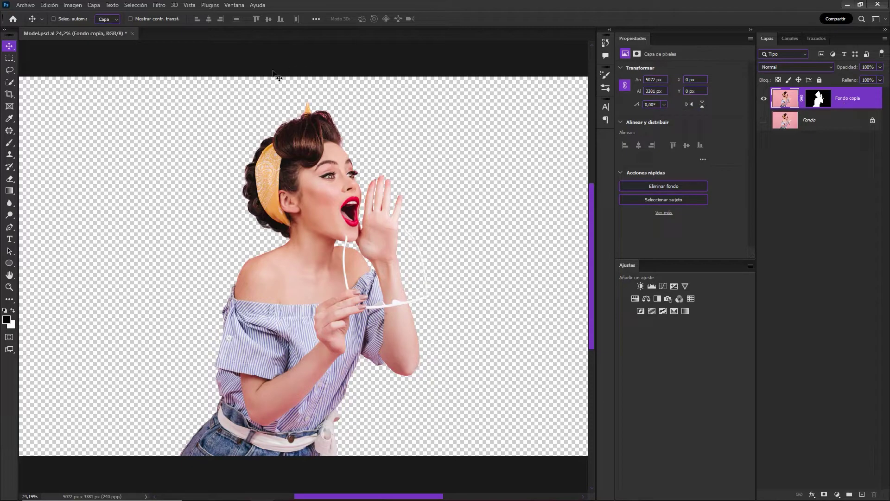
pyautogui.click(141, 7)
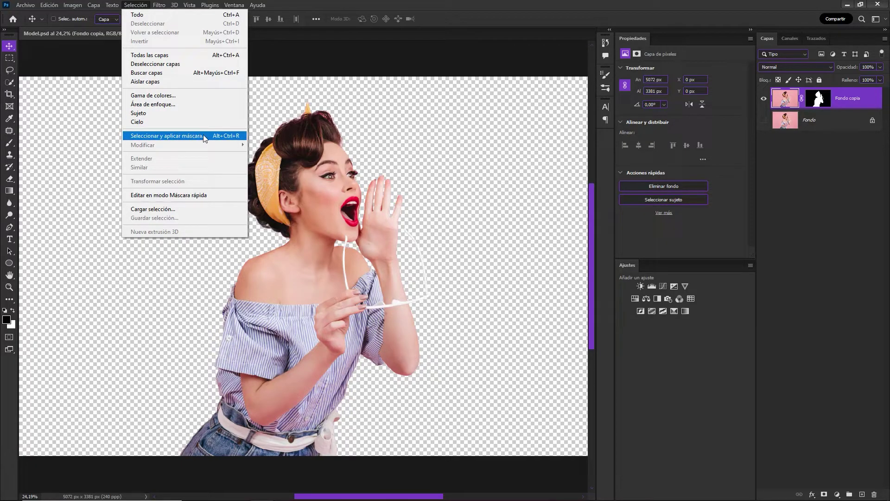
pyautogui.click(394, 152)
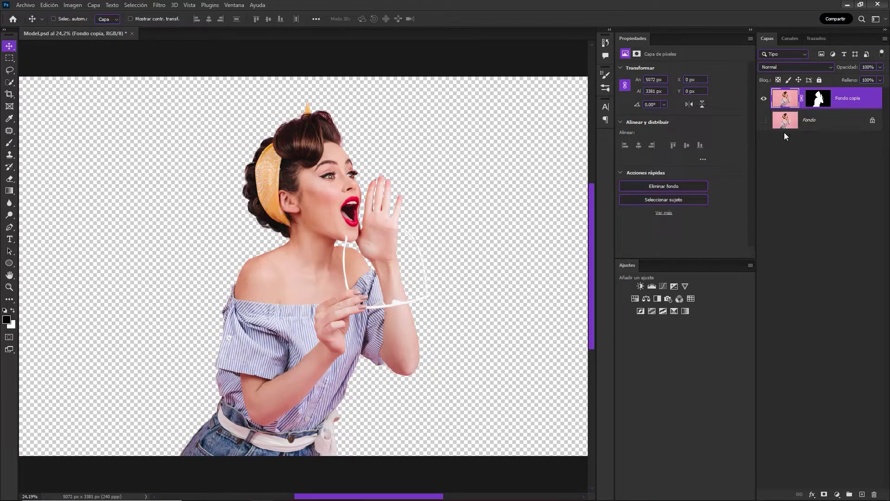
# Step: Duplicate the masked model layer, hide the original, and apply the mask to the duplicate
pyautogui.hotkey('ctrl', 'j')
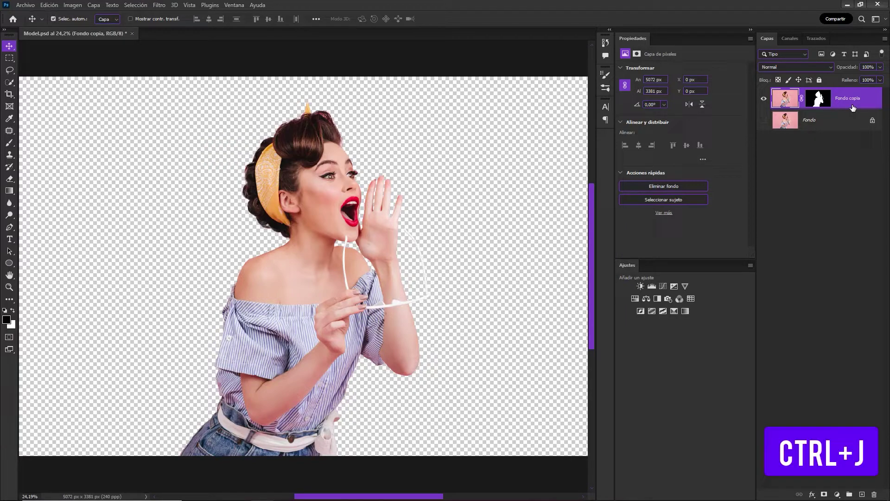
pyautogui.hotkey('ctrl', 'j')
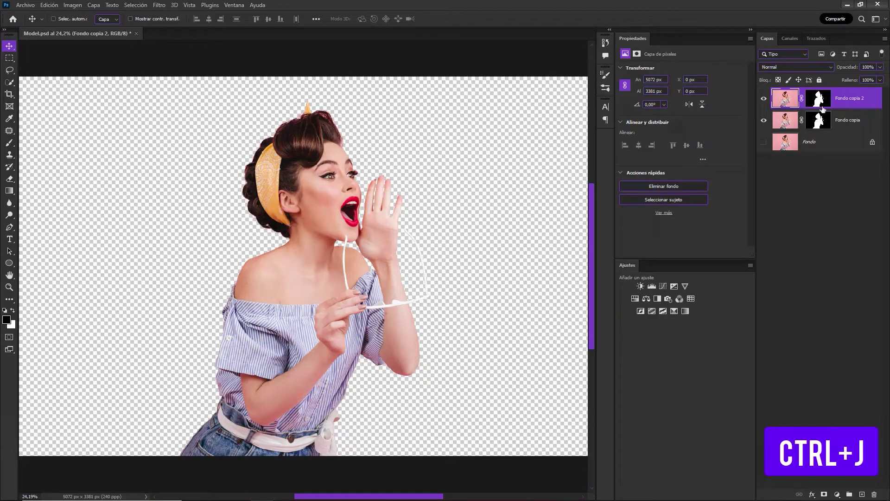
pyautogui.click(763, 121)
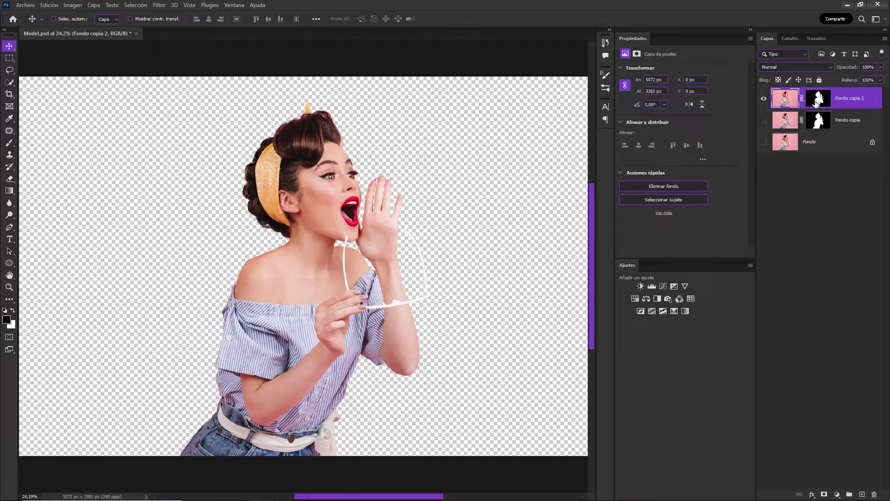
pyautogui.click(817, 102)
pyautogui.rightClick(817, 99)
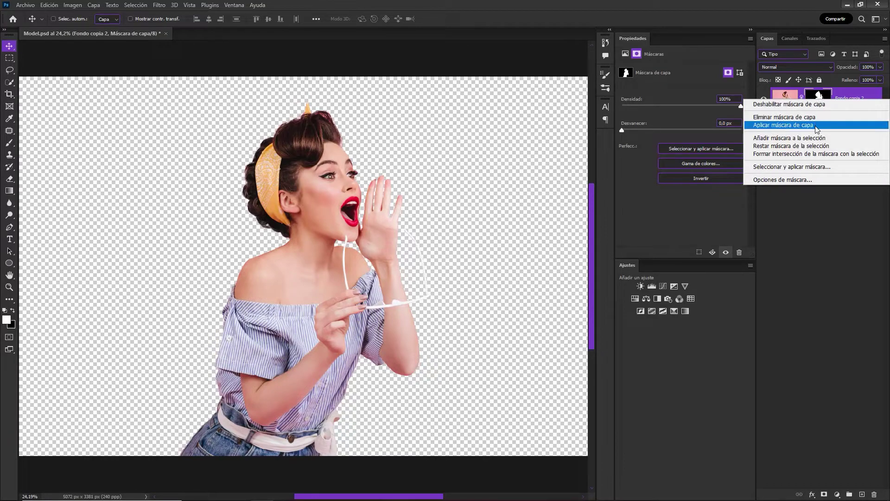
pyautogui.click(818, 125)
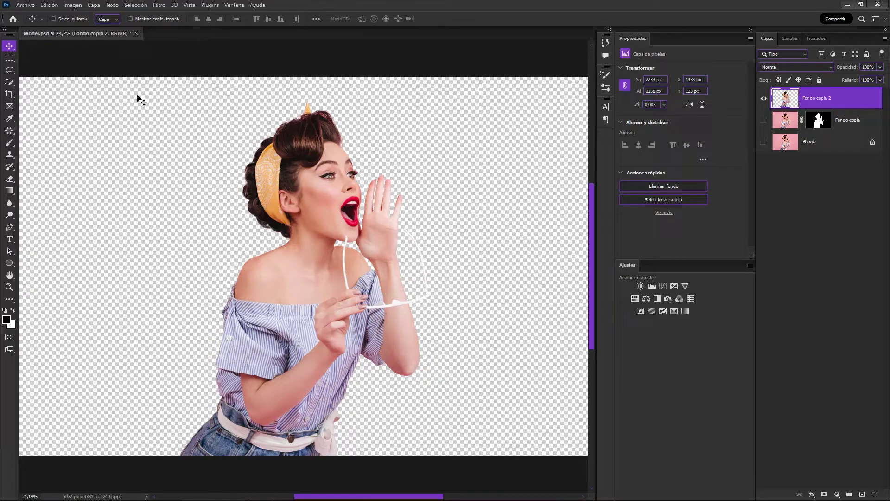
pyautogui.click(26, 5)
# Step: Start a new document 1600 px wide, 2000 px high, at 72 ppi
pyautogui.click(28, 15)
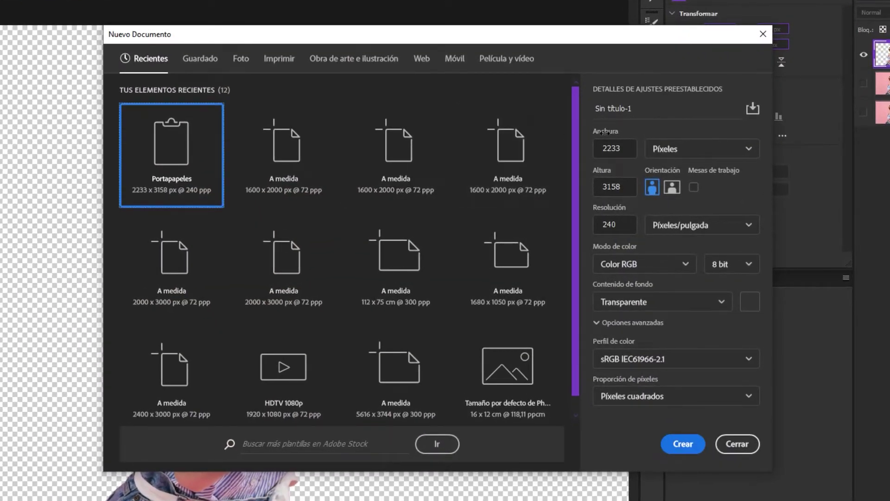
pyautogui.moveTo(625, 148); pyautogui.dragTo(594, 147)
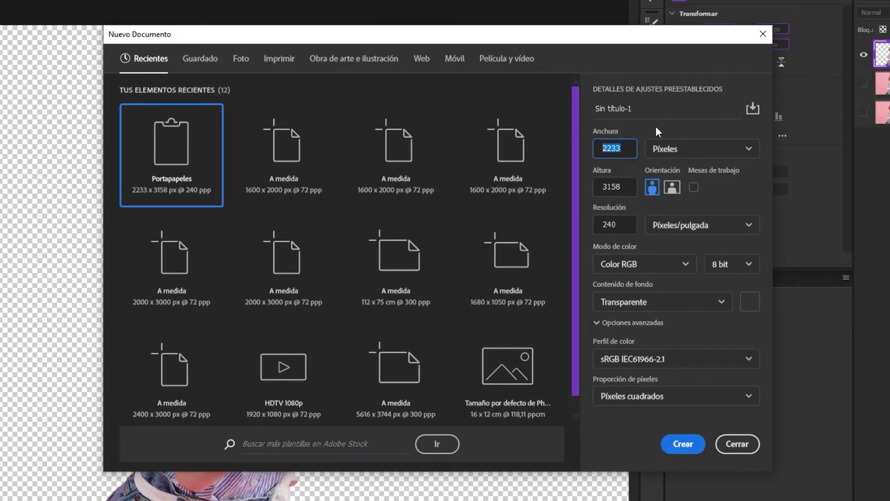
pyautogui.write('1600')
pyautogui.moveTo(628, 189); pyautogui.dragTo(600, 187)
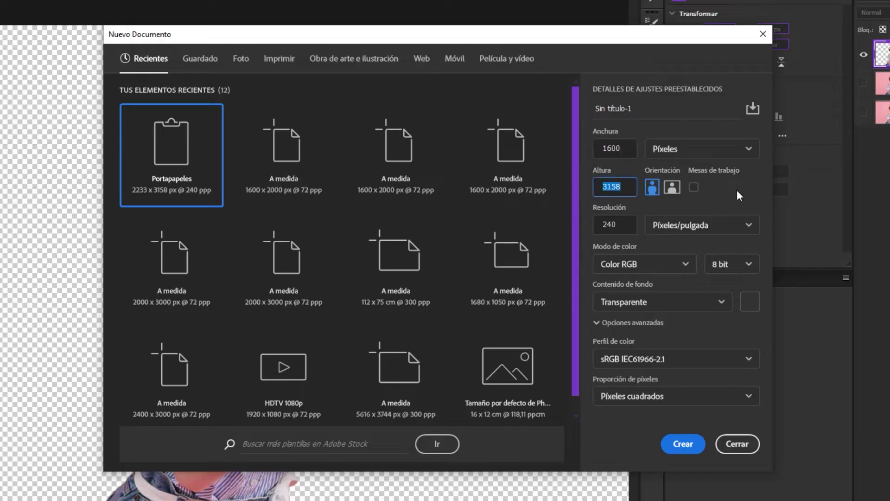
pyautogui.write('2000')
pyautogui.press('Tab')
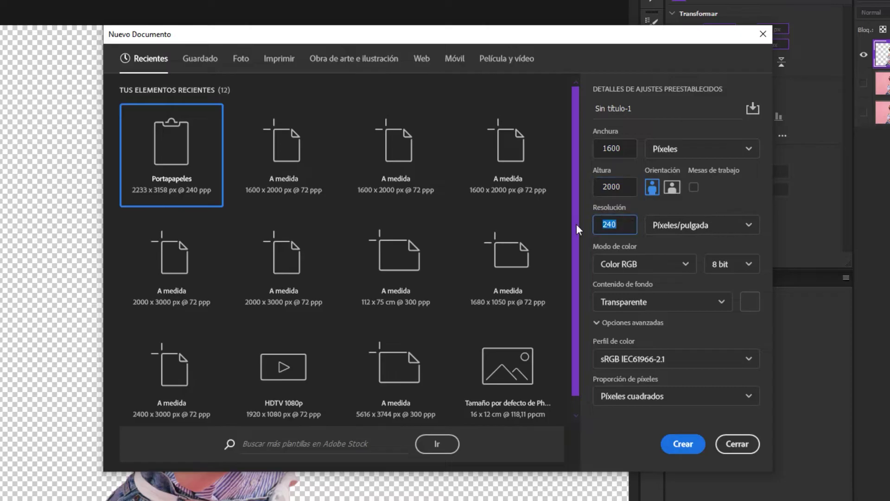
pyautogui.write('72')
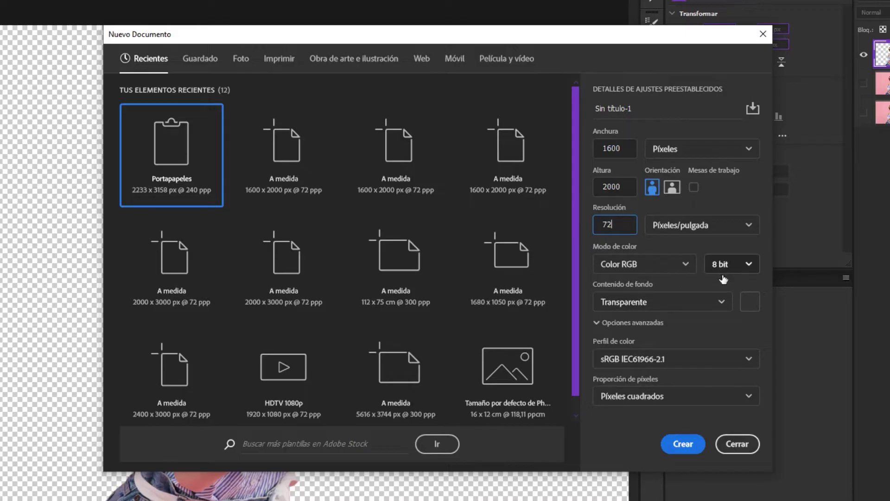
# Step: Keep a transparent background, name the document Tutorial Pin Up, and create it
pyautogui.click(713, 359)
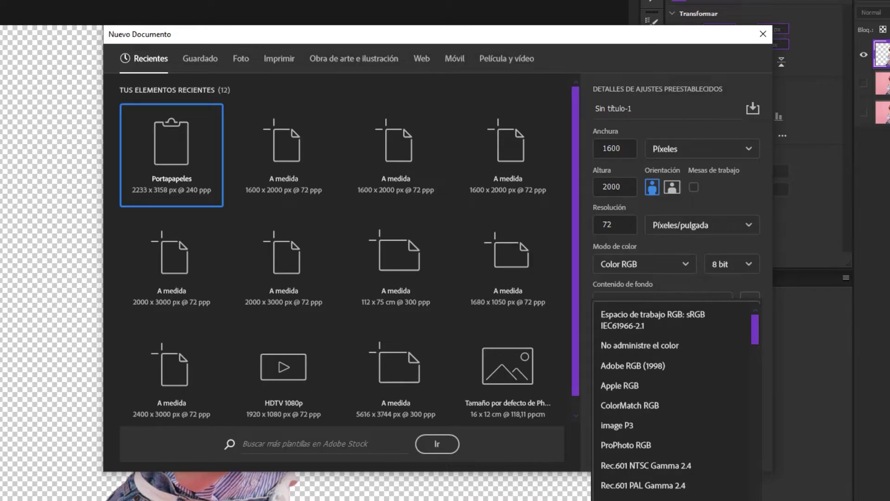
pyautogui.press('Escape')
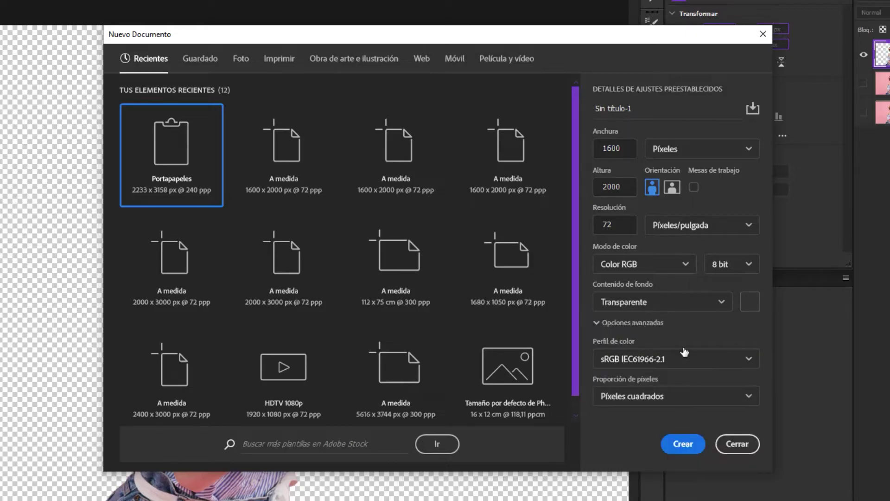
pyautogui.click(705, 302)
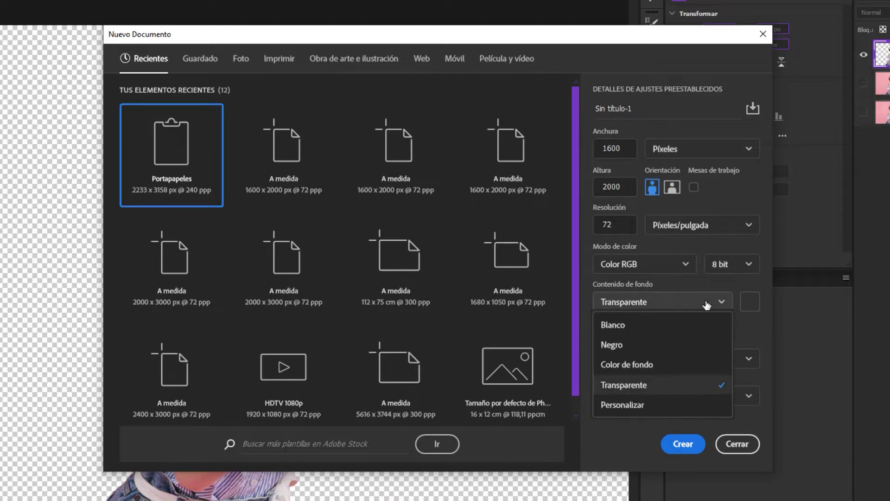
pyautogui.click(694, 388)
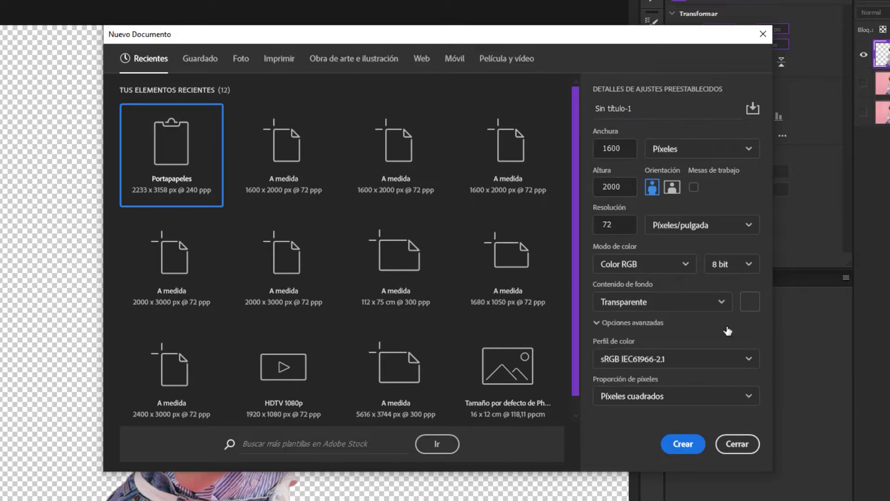
pyautogui.click(654, 109)
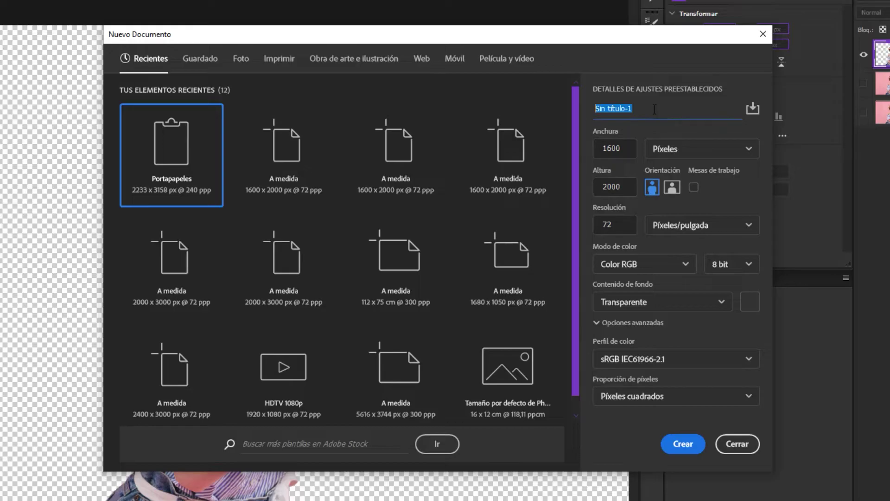
pyautogui.write('Tutorial Pin Up')
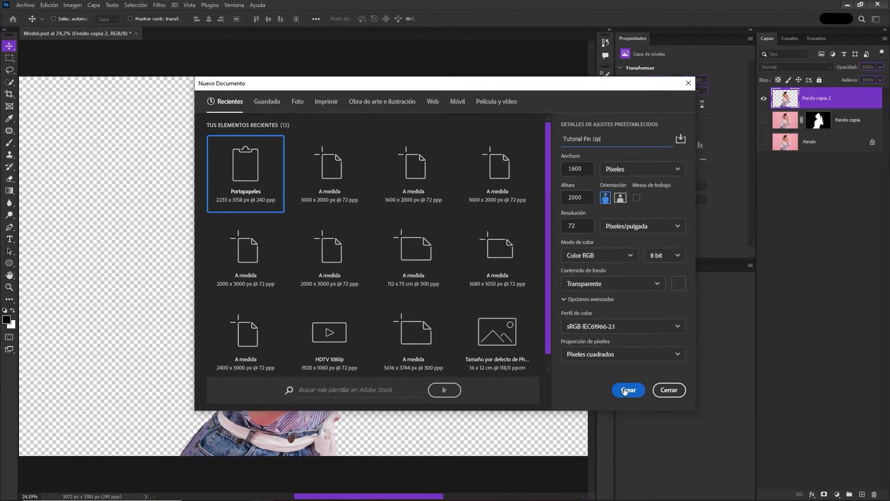
pyautogui.click(681, 443)
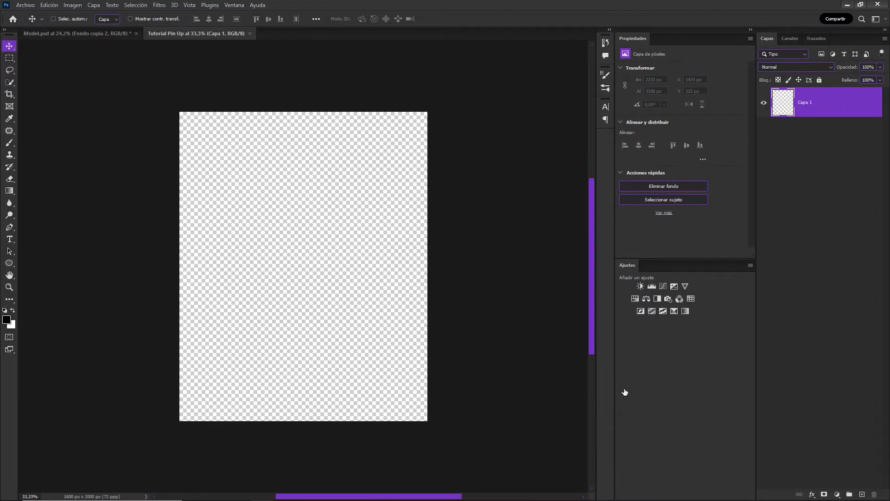
# Step: Drag the cut-out model layer from Model.psd into Tutorial Pin Up and rename it Modelo
pyautogui.hotkey('ctrl', '0')
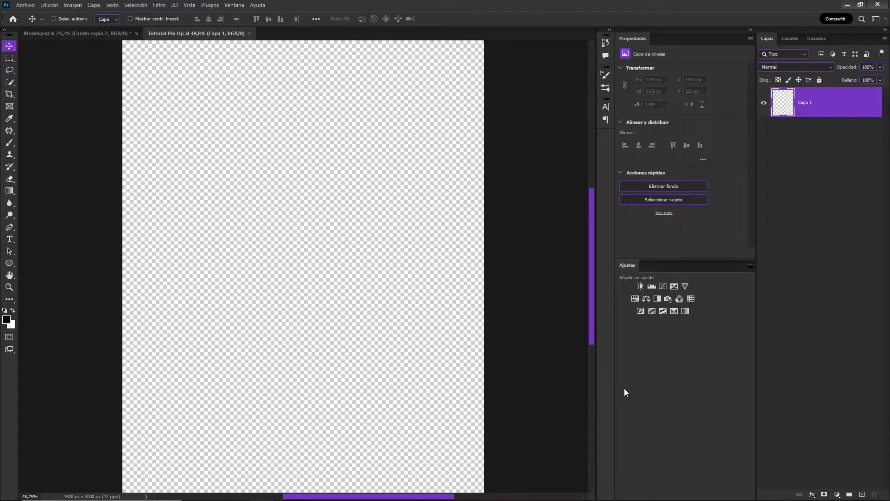
pyautogui.click(104, 35)
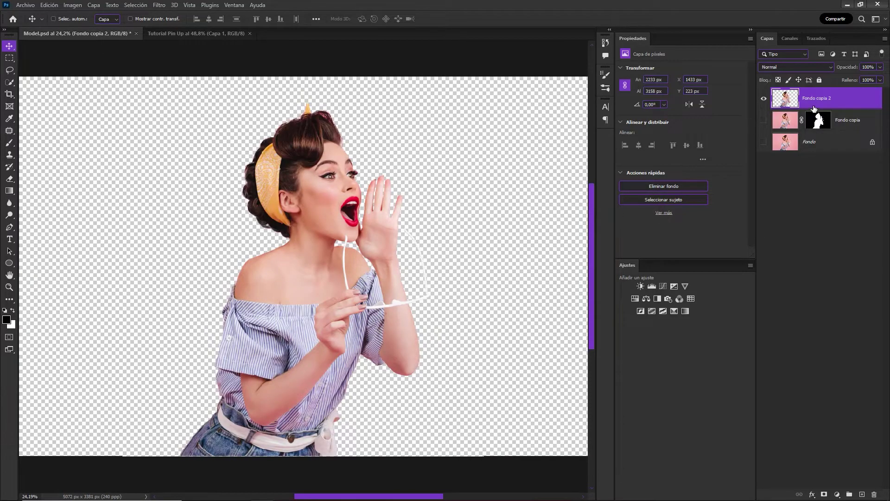
pyautogui.moveTo(817, 105)
pyautogui.mouseDown()
pyautogui.moveTo(187, 42)
pyautogui.moveTo(295, 278)
pyautogui.mouseUp()
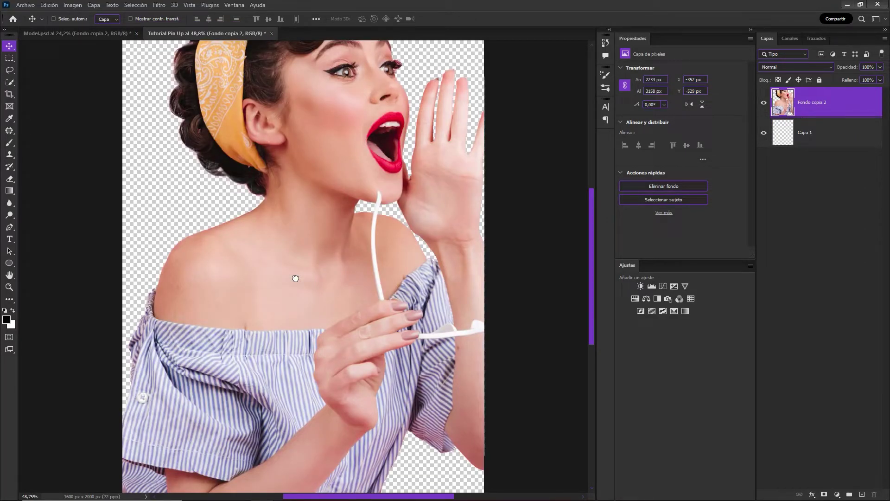
pyautogui.doubleClick(809, 104)
pyautogui.write('Modelo')
pyautogui.press('Return')
# Step: Convert Modelo to a smart object and scale it to about two-thirds size, centred
pyautogui.rightClick(857, 112)
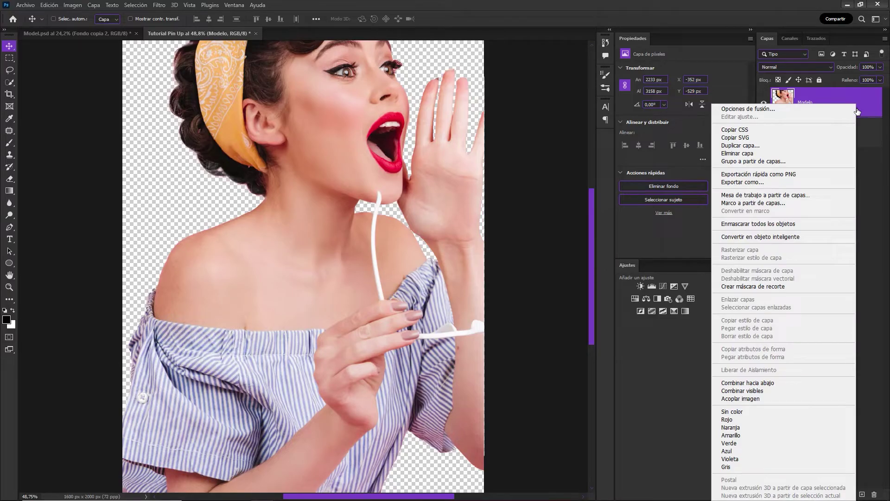
pyautogui.click(816, 237)
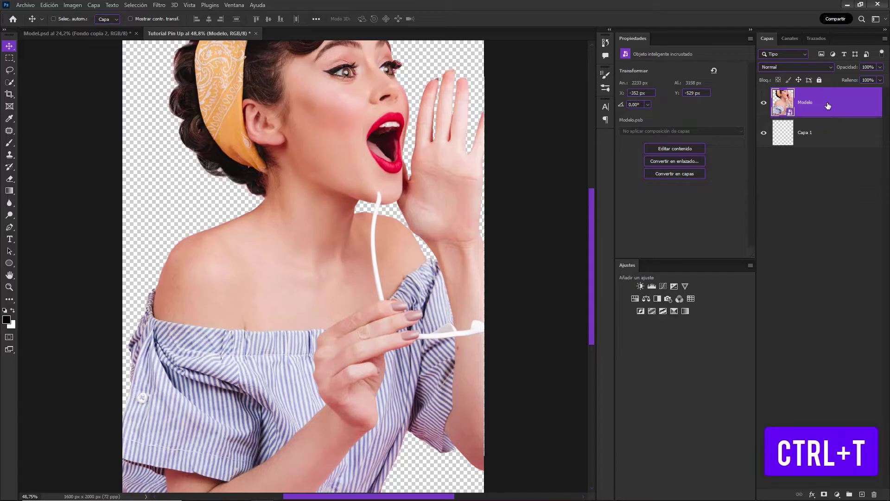
pyautogui.hotkey('ctrl', 't')
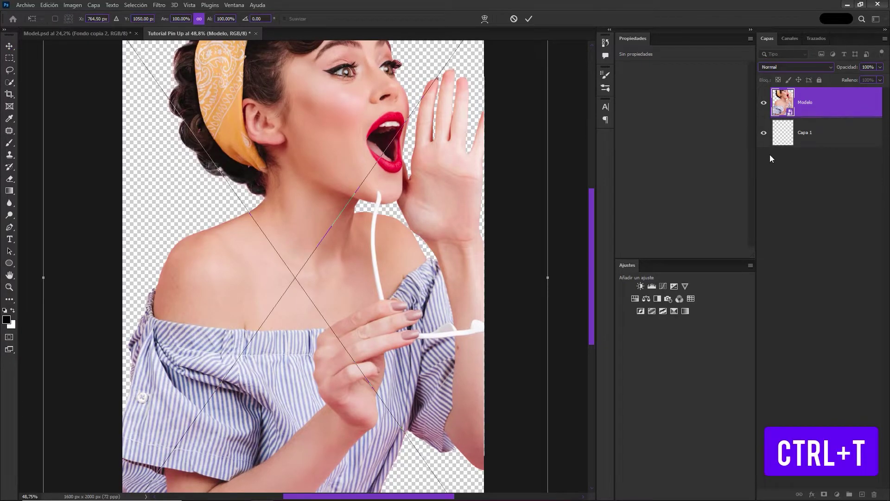
pyautogui.moveTo(548, 277)
pyautogui.mouseDown()
pyautogui.moveTo(359, 270)
pyautogui.moveTo(276, 299)
pyautogui.moveTo(284, 292)
pyautogui.mouseUp()
pyautogui.scroll(-2, 275, 299)
pyautogui.moveTo(302, 89); pyautogui.dragTo(295, 115)
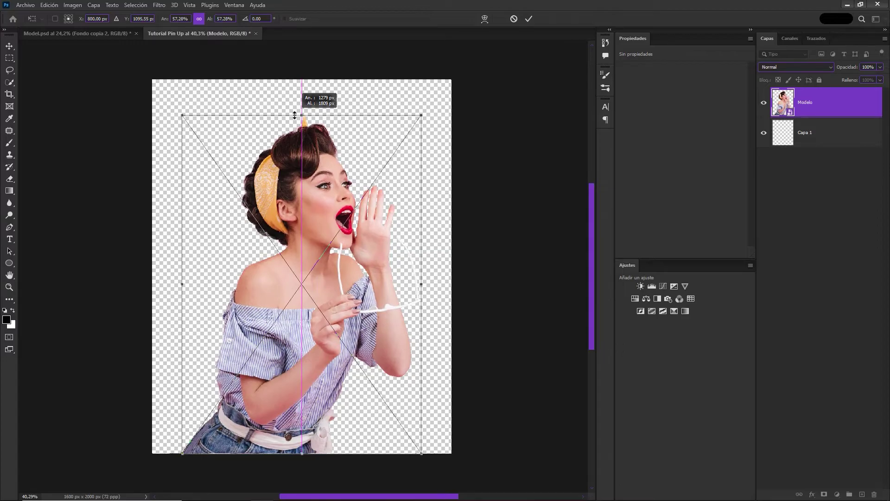
pyautogui.press('Return')
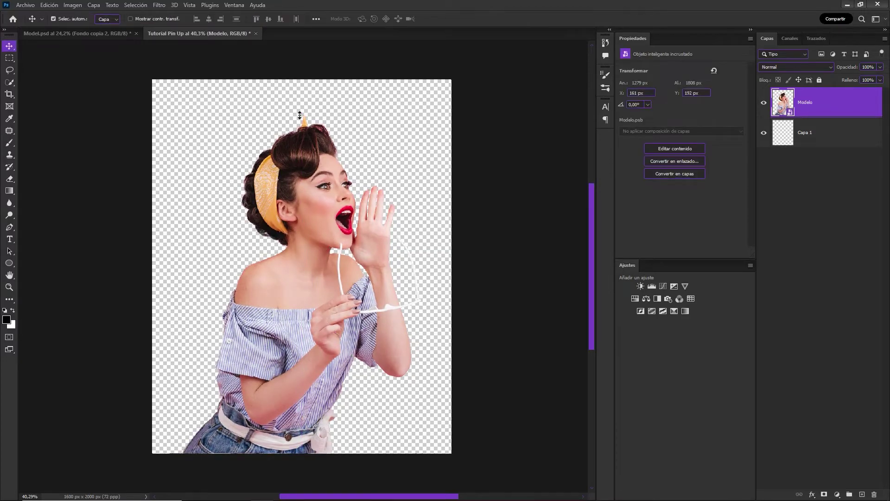
pyautogui.scroll(1, 300, 115)
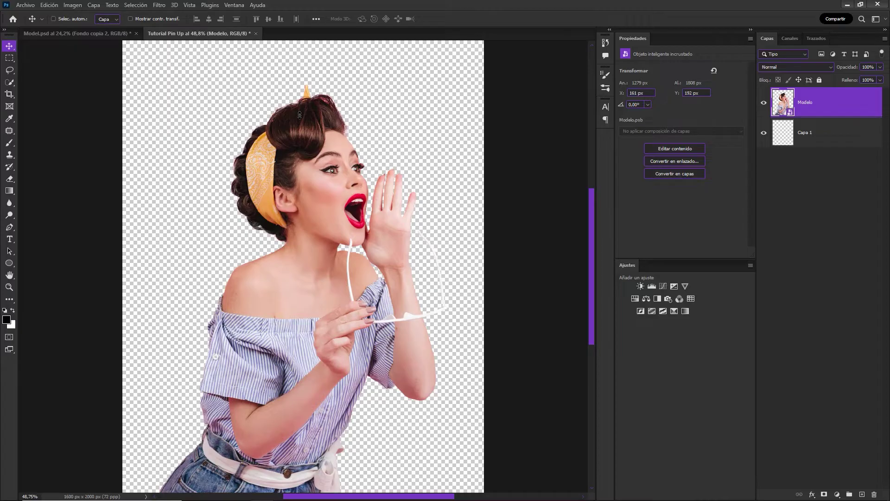
# Step: Close Model.psd without saving and delete the empty Capa 1 layer
pyautogui.click(137, 34)
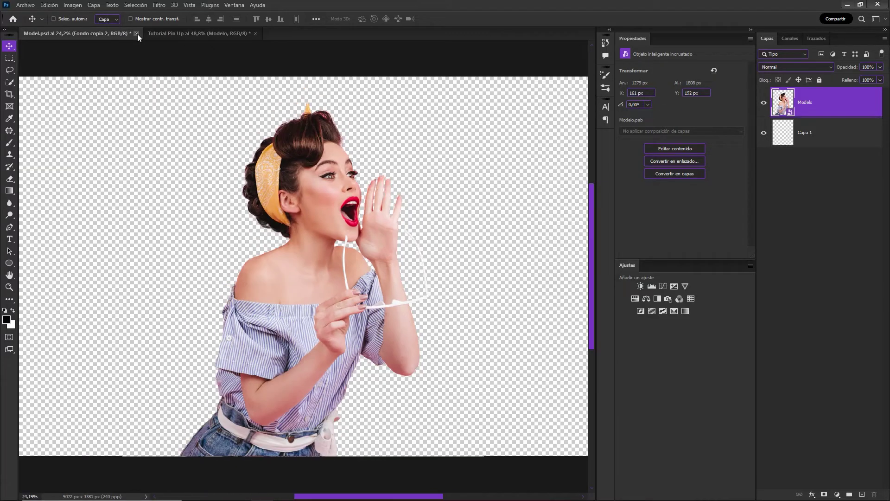
pyautogui.click(454, 191)
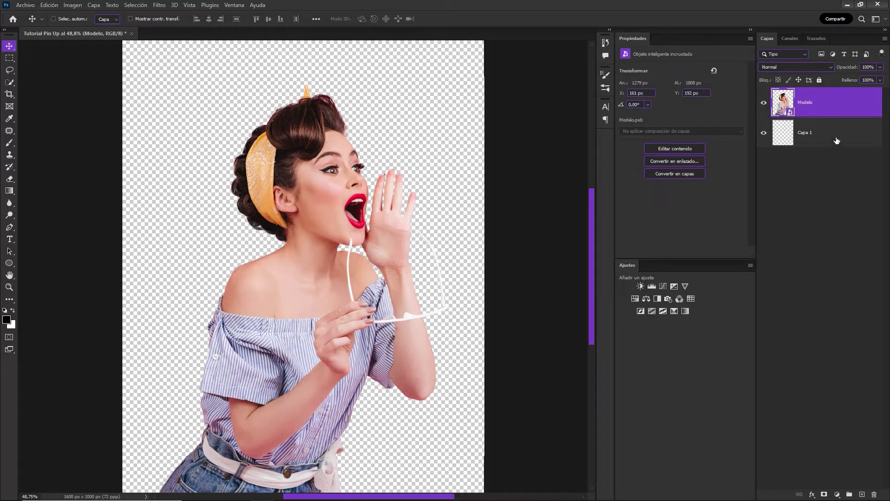
pyautogui.moveTo(836, 140); pyautogui.dragTo(861, 480)
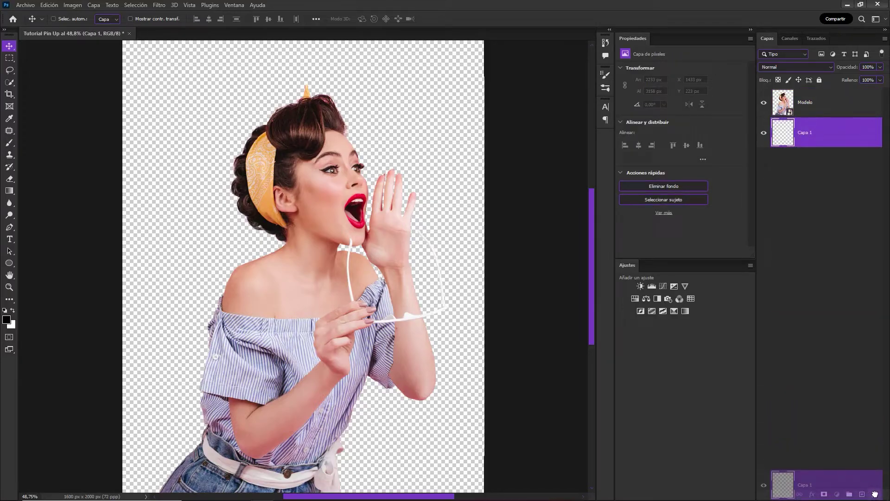
pyautogui.moveTo(861, 480); pyautogui.dragTo(874, 494)
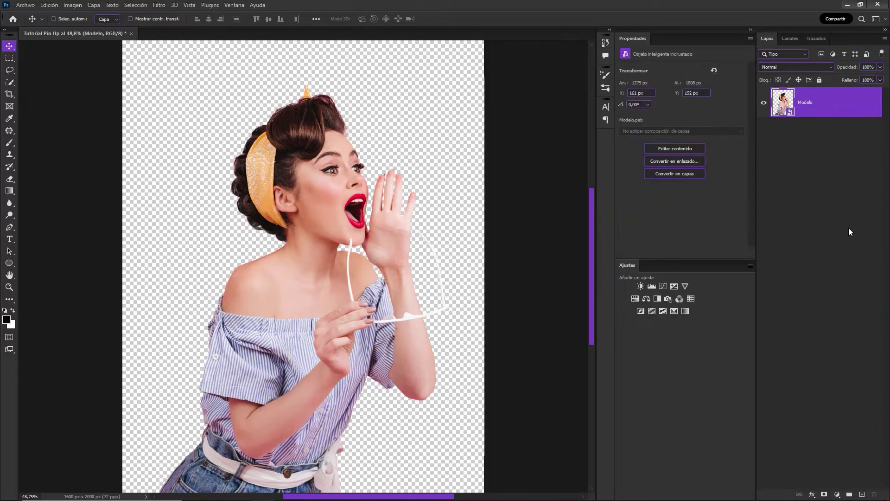
pyautogui.click(820, 146)
# Step: Apply Imagen > Ajustes > Sombras/iluminaciones to Modelo with shadows 50% and highlights 20%
pyautogui.click(74, 7)
pyautogui.moveTo(121, 29)
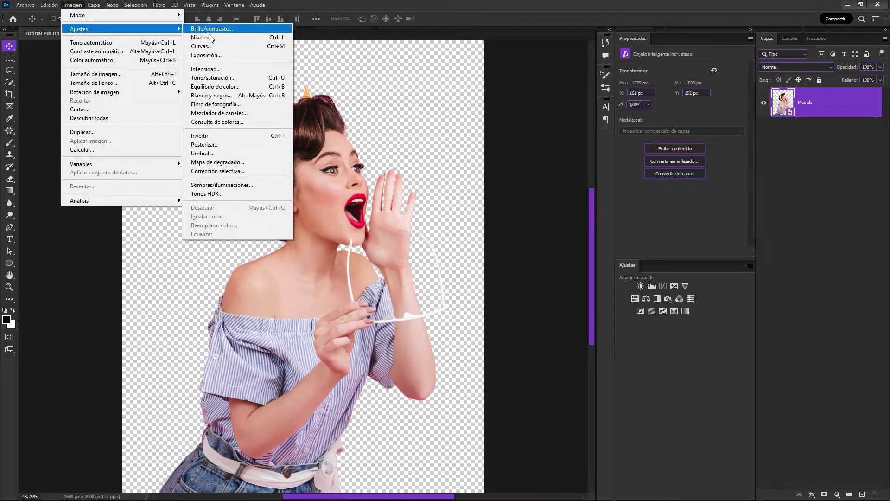
pyautogui.click(266, 185)
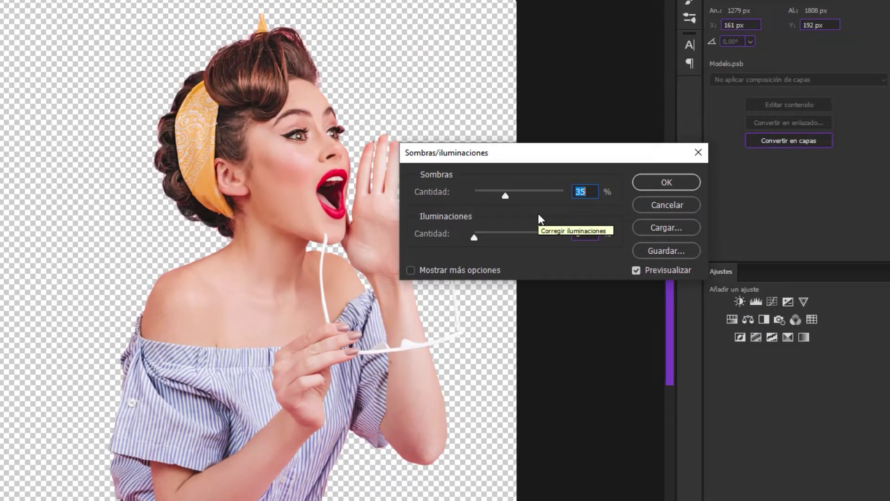
pyautogui.write('50')
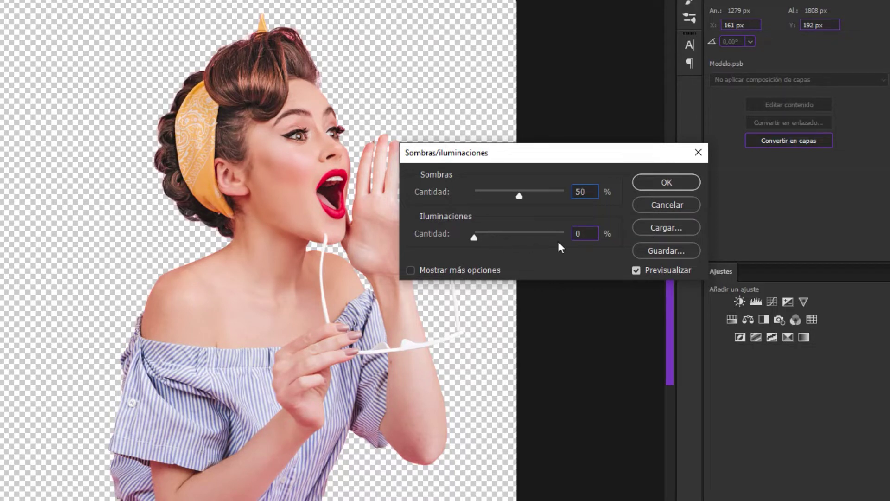
pyautogui.doubleClick(585, 236)
pyautogui.write('20')
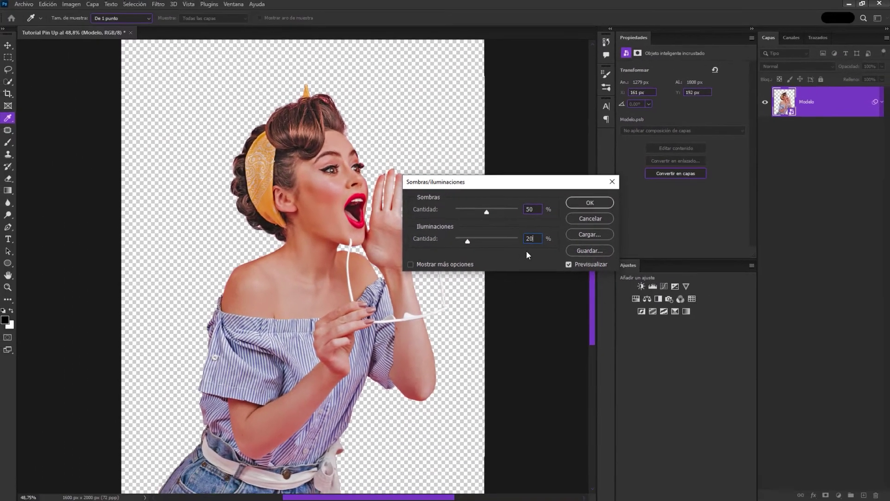
pyautogui.click(583, 206)
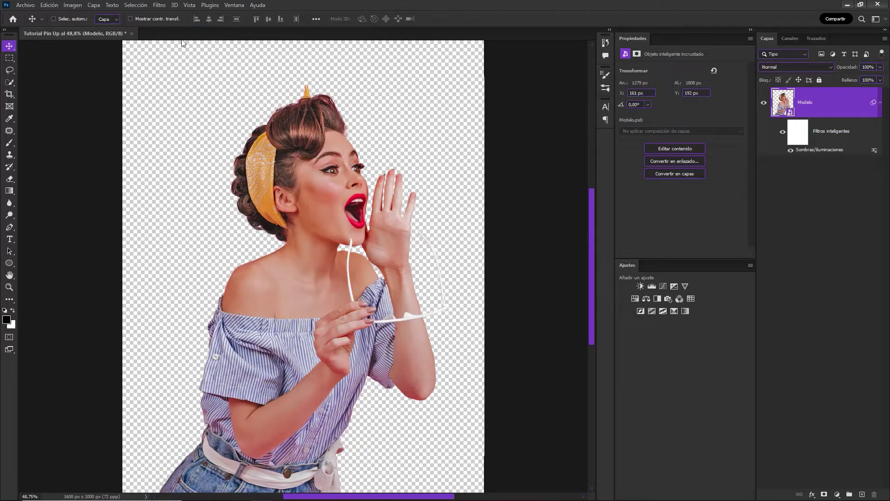
# Step: Apply Desenfoque suavizado at radius 3, threshold 25, checking the eyes and mouth in the preview
pyautogui.click(160, 6)
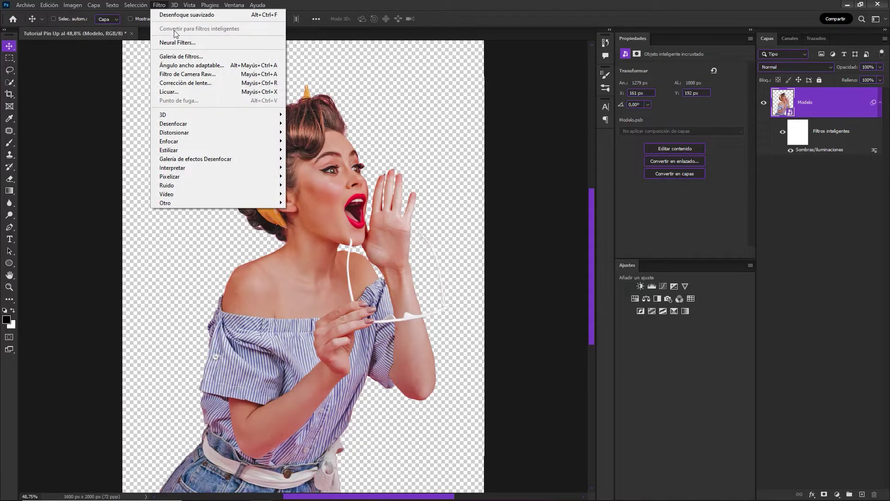
pyautogui.moveTo(174, 123)
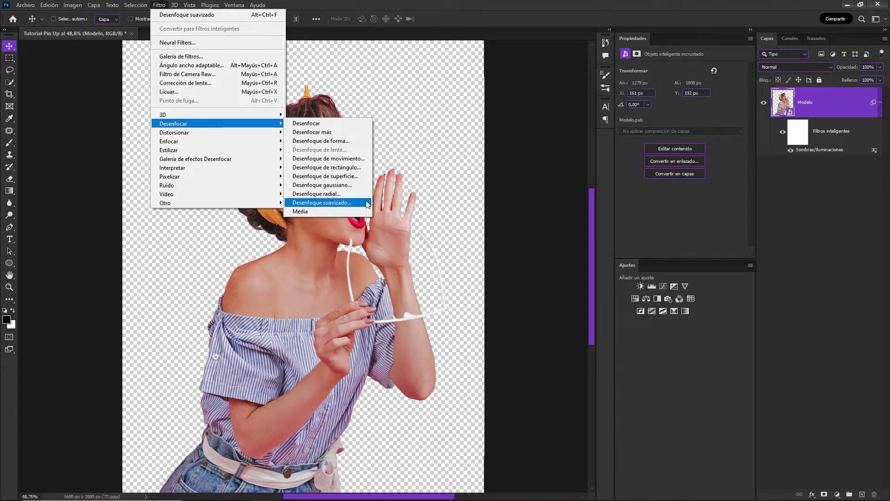
pyautogui.click(367, 204)
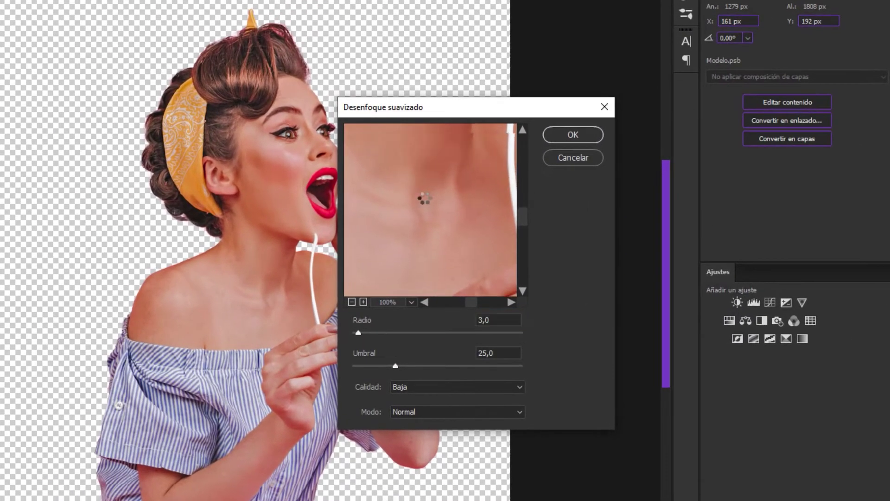
pyautogui.moveTo(424, 198)
pyautogui.mouseDown()
pyautogui.moveTo(455, 338)
pyautogui.moveTo(431, 297)
pyautogui.mouseUp()
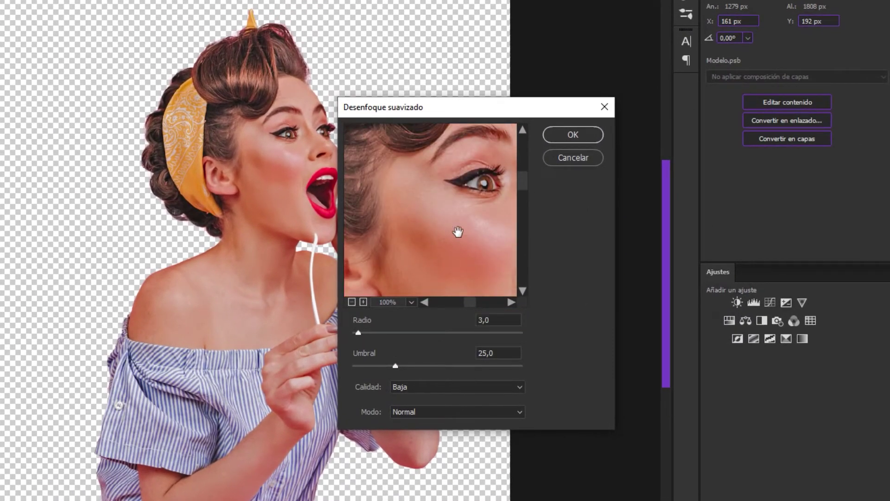
pyautogui.moveTo(454, 232); pyautogui.dragTo(385, 219)
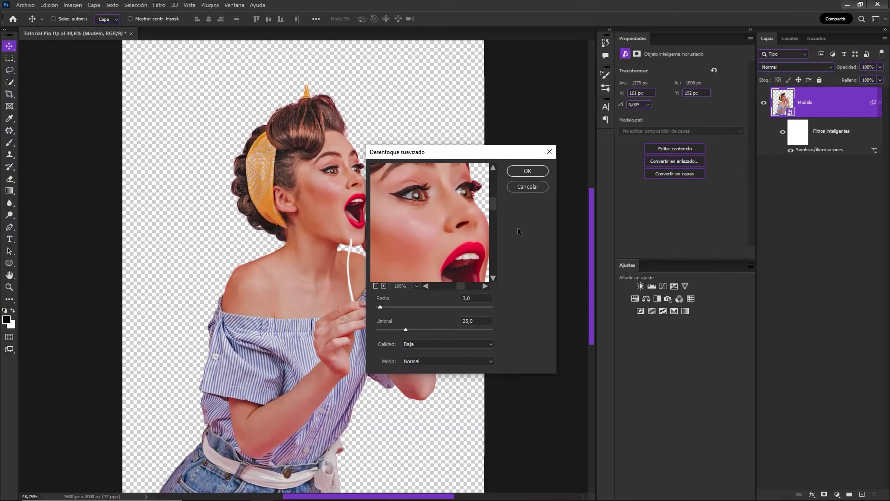
pyautogui.click(529, 172)
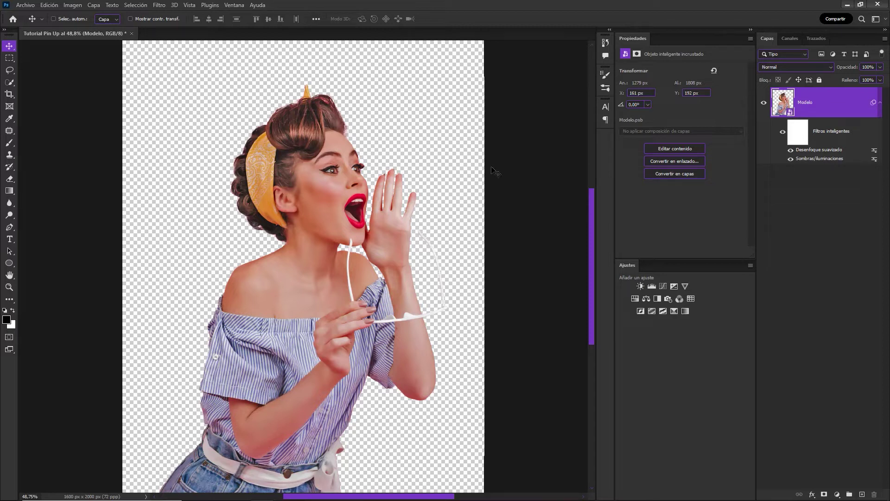
# Step: Apply the Filter Gallery's Artístico > Pincel seco effect with brush size 10 and detail 10
pyautogui.click(159, 5)
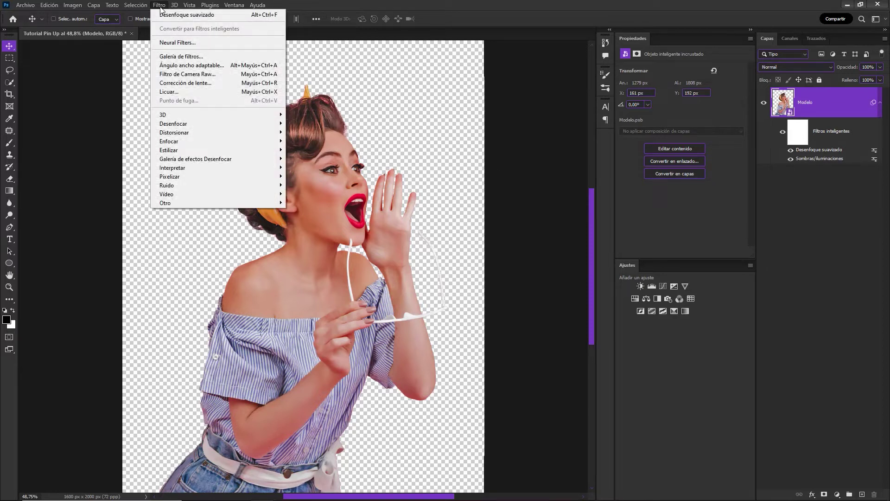
pyautogui.click(193, 55)
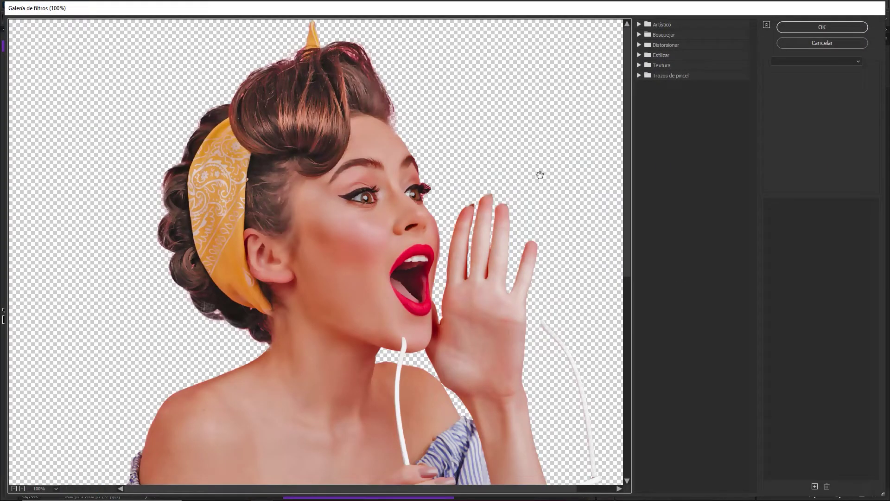
pyautogui.click(640, 25)
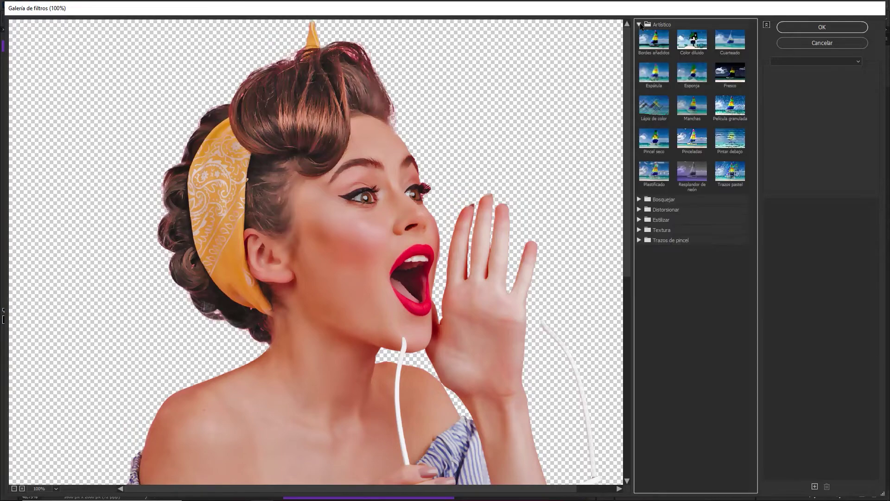
pyautogui.click(651, 141)
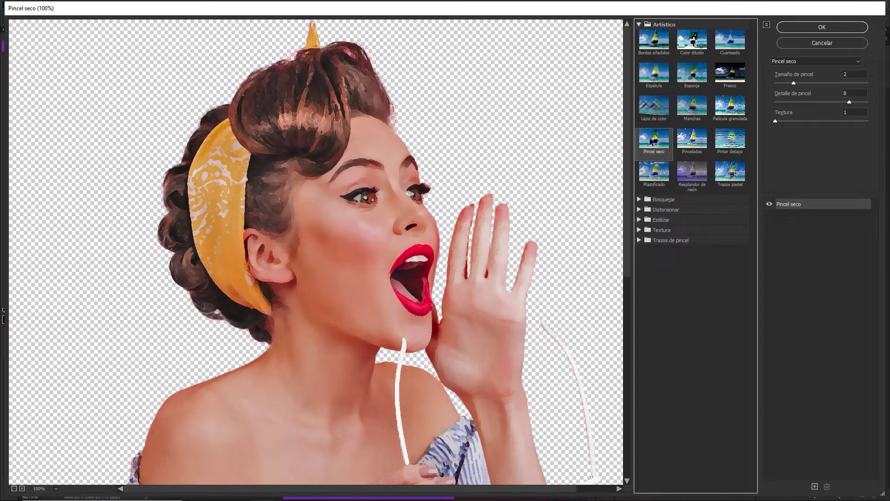
pyautogui.click(794, 85)
pyautogui.moveTo(794, 84); pyautogui.dragTo(876, 86)
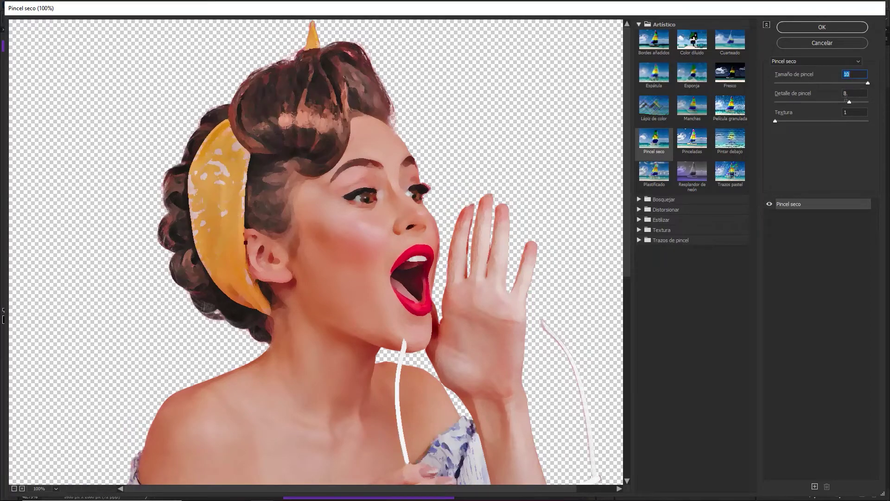
pyautogui.moveTo(848, 101); pyautogui.dragTo(880, 101)
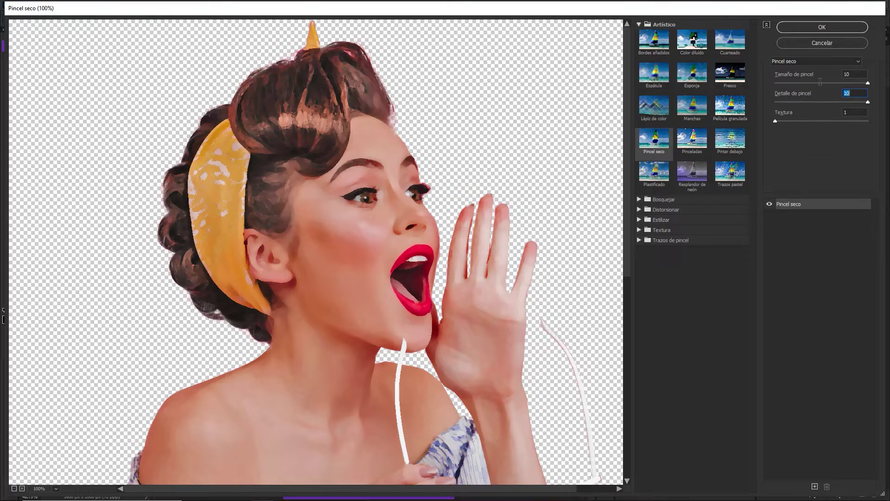
pyautogui.click(817, 26)
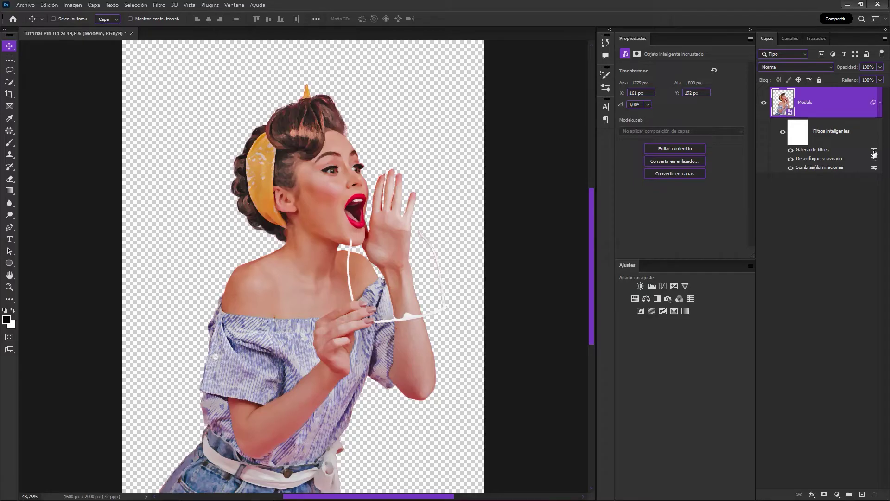
# Step: Change the Galería de filtros effect's blending mode to Superponer
pyautogui.doubleClick(874, 153)
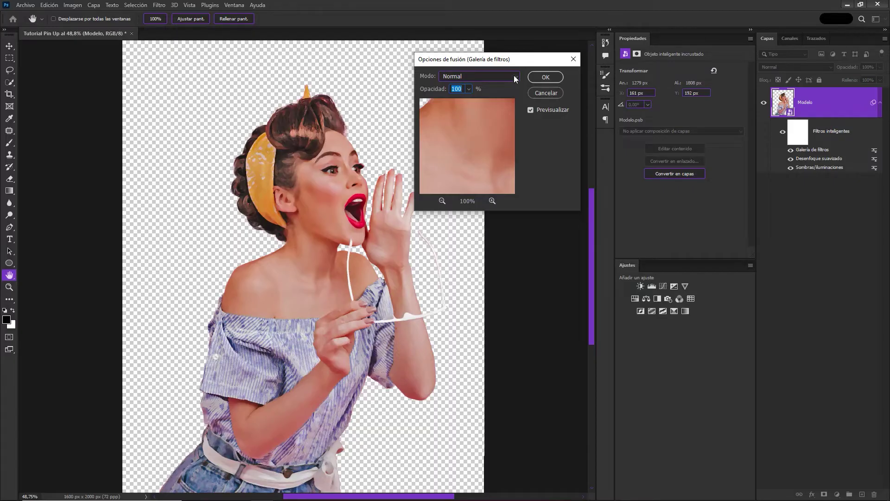
pyautogui.click(423, 238)
pyautogui.moveTo(458, 180); pyautogui.dragTo(469, 184)
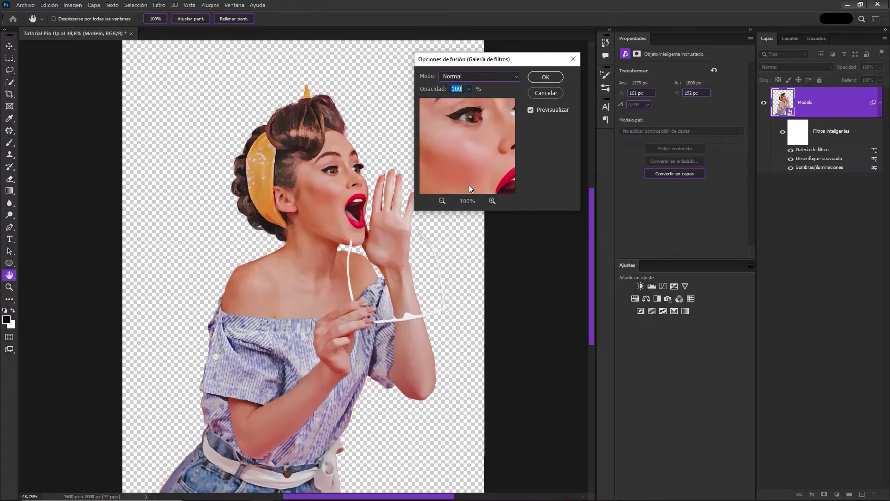
pyautogui.click(513, 78)
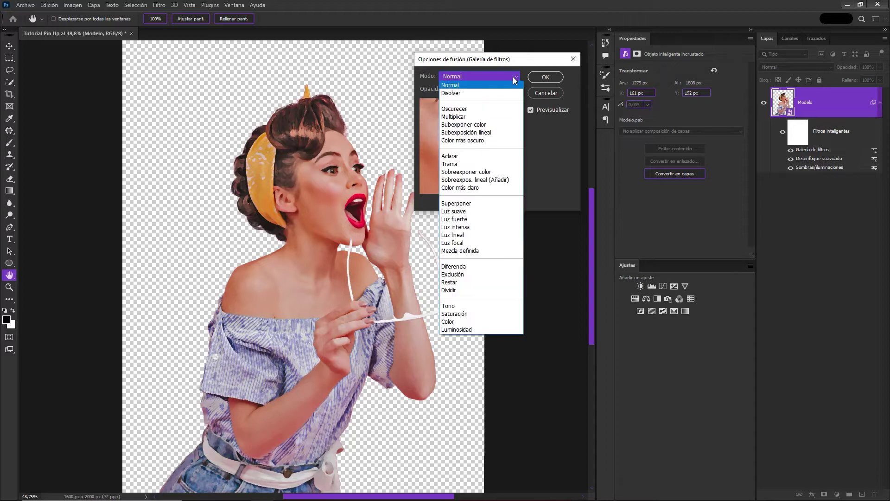
pyautogui.click(487, 203)
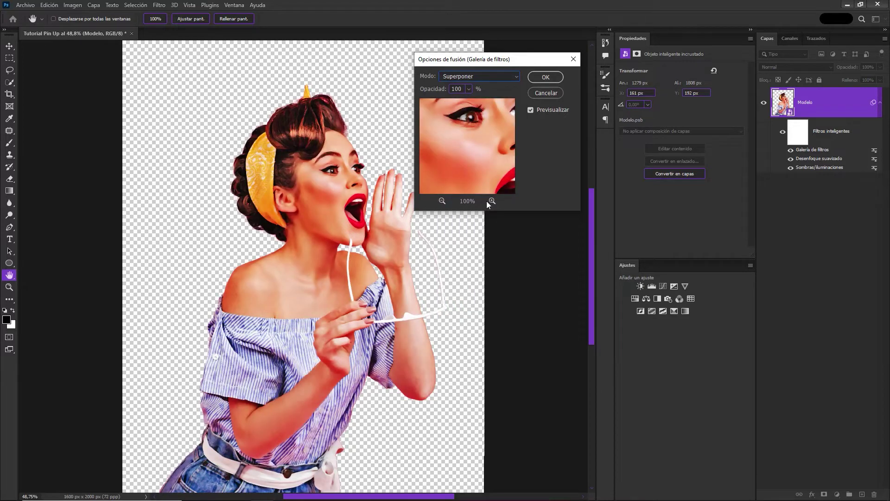
pyautogui.click(542, 80)
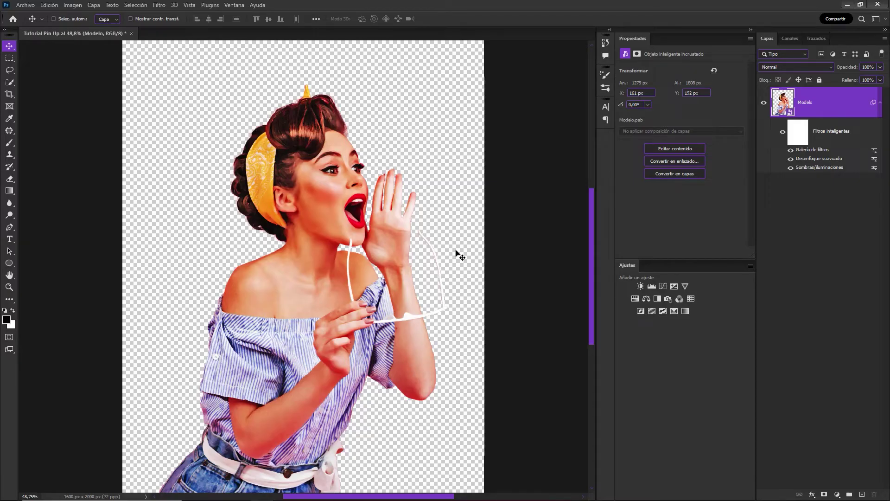
pyautogui.click(160, 7)
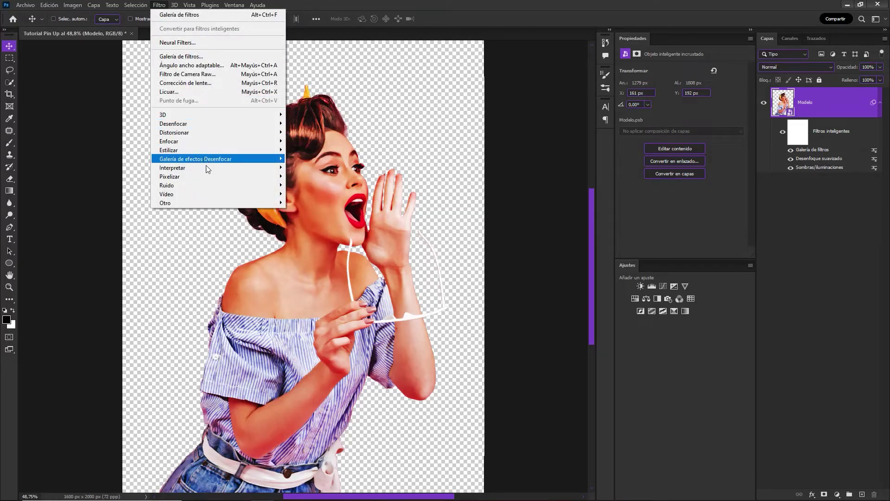
pyautogui.moveTo(169, 175)
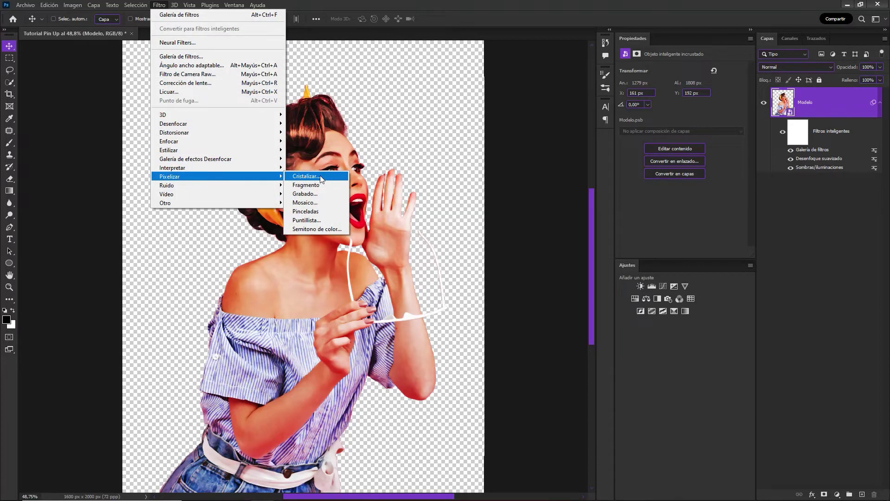
# Step: Apply Pixelizar > Semitono de color to Modelo with maximum radius 5
pyautogui.click(341, 228)
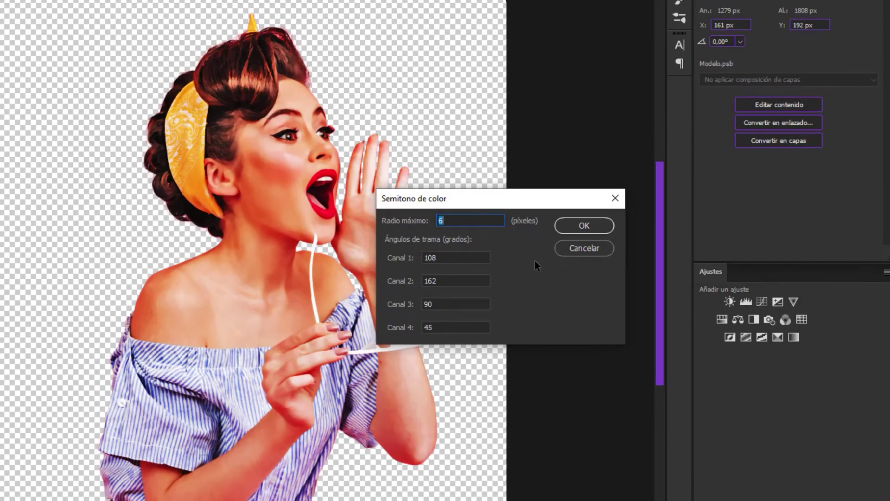
pyautogui.write('5')
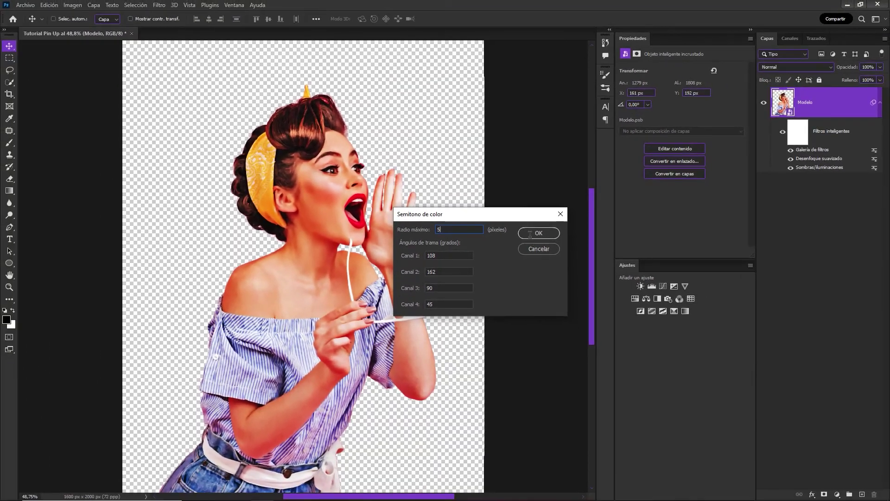
pyautogui.click(529, 235)
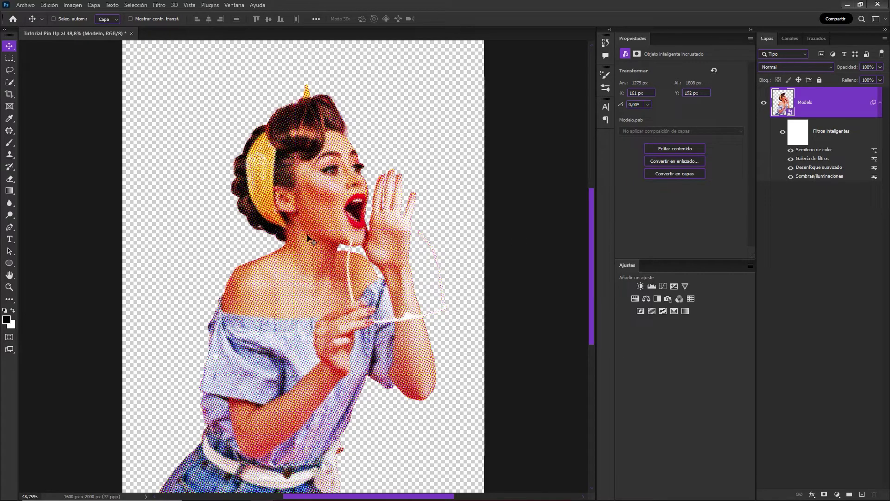
# Step: Blend the halftone filter in Luz suave mode, adjust its opacity, and collapse Modelo's filter list
pyautogui.doubleClick(874, 154)
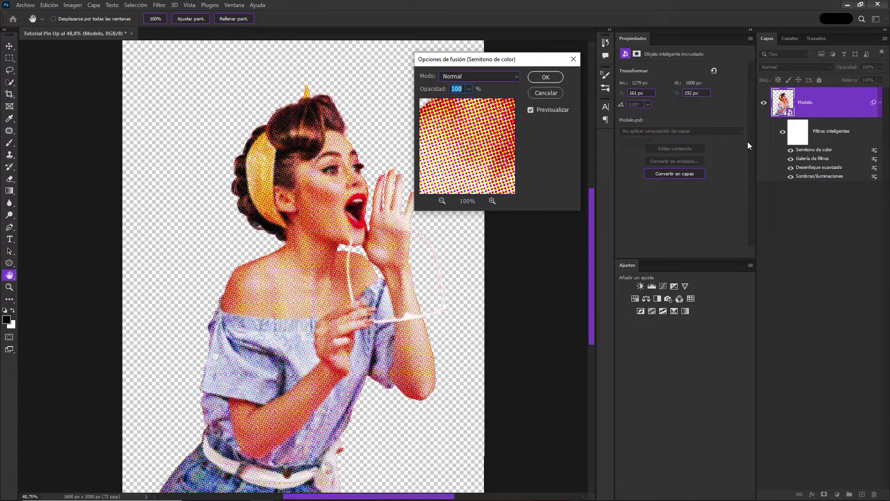
pyautogui.click(515, 81)
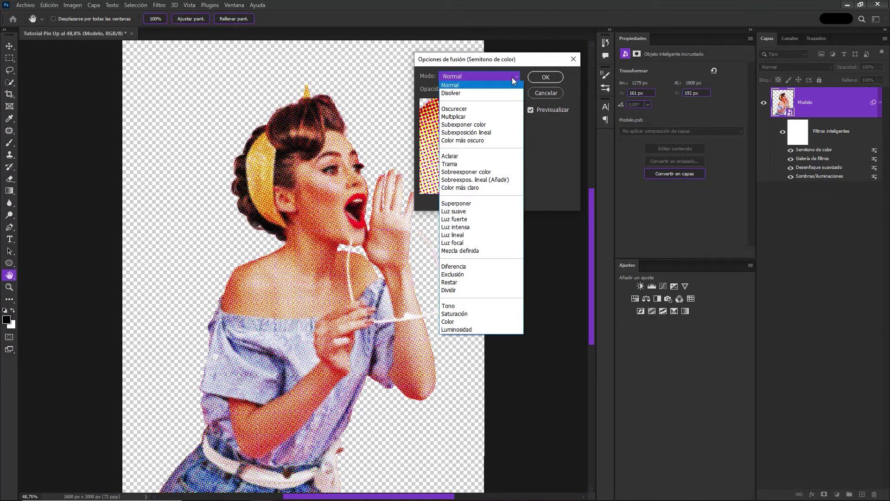
pyautogui.click(480, 212)
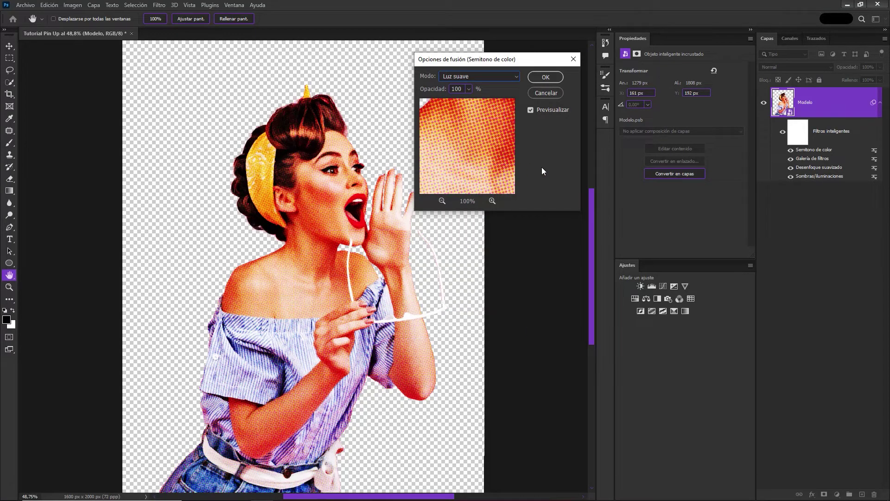
pyautogui.click(469, 89)
pyautogui.click(536, 77)
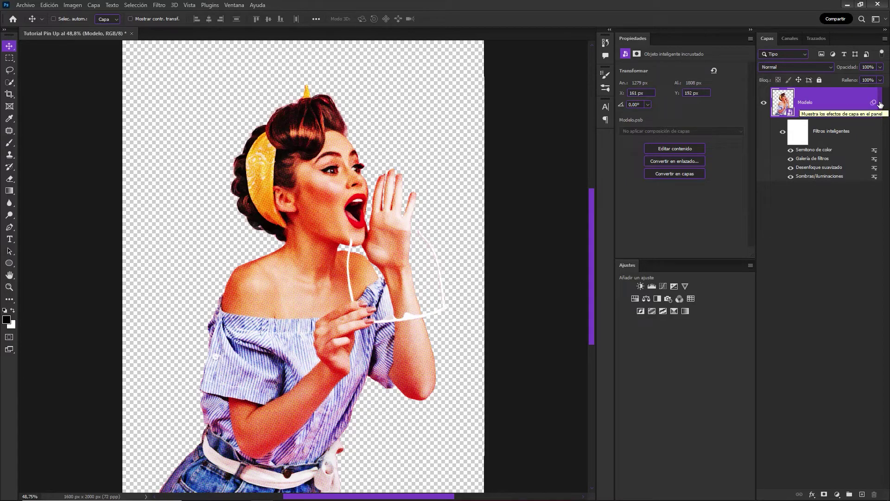
pyautogui.click(879, 103)
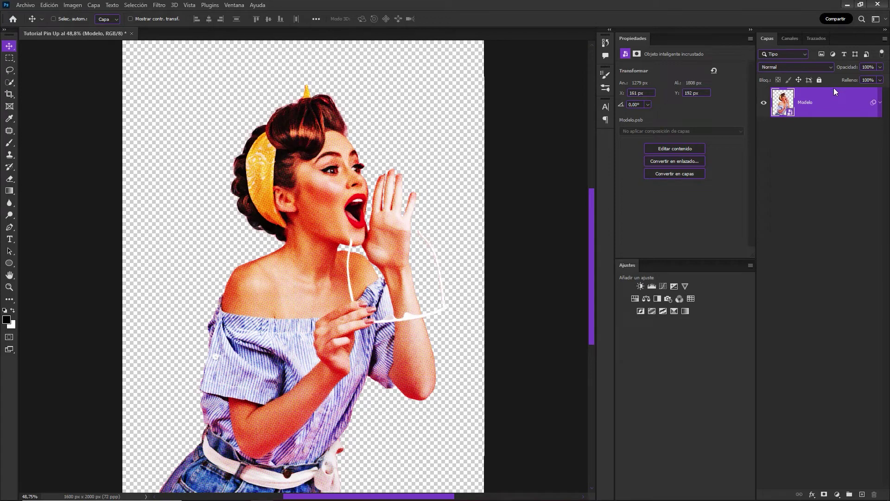
pyautogui.click(839, 492)
# Step: Add a #fff3db cream colour-fill layer and move it below Modelo
pyautogui.click(833, 328)
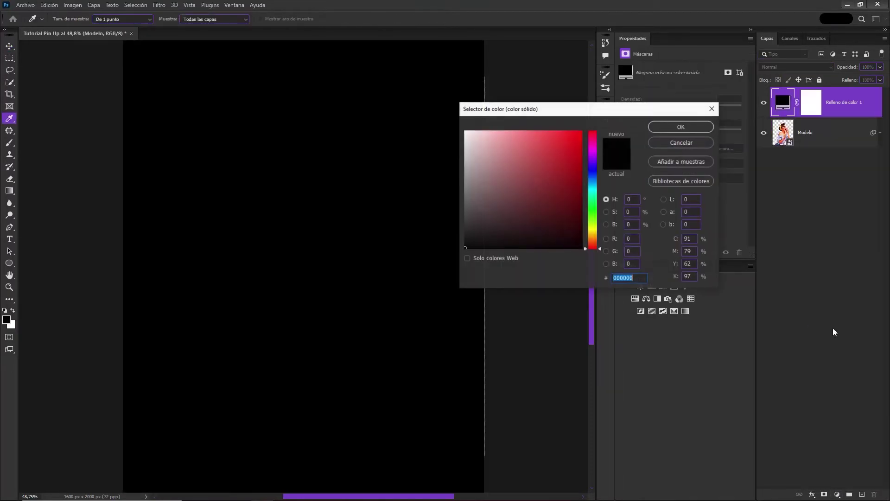
pyautogui.write('fff')
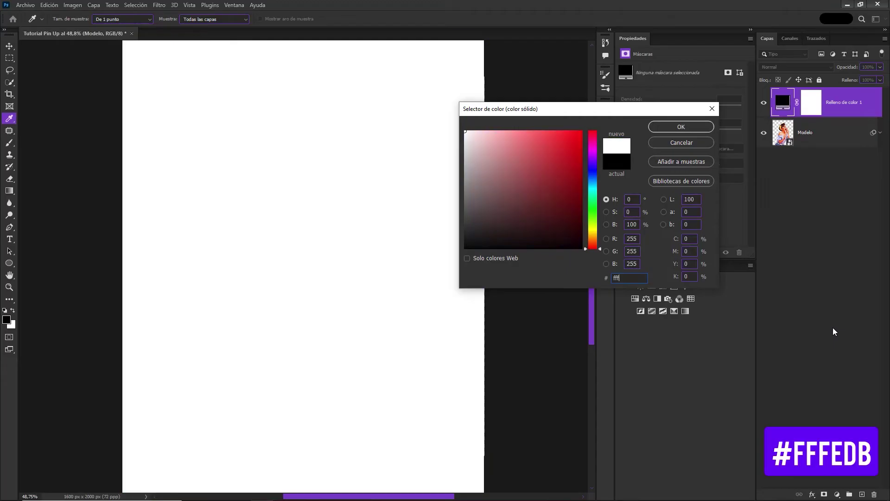
pyautogui.write('3d')
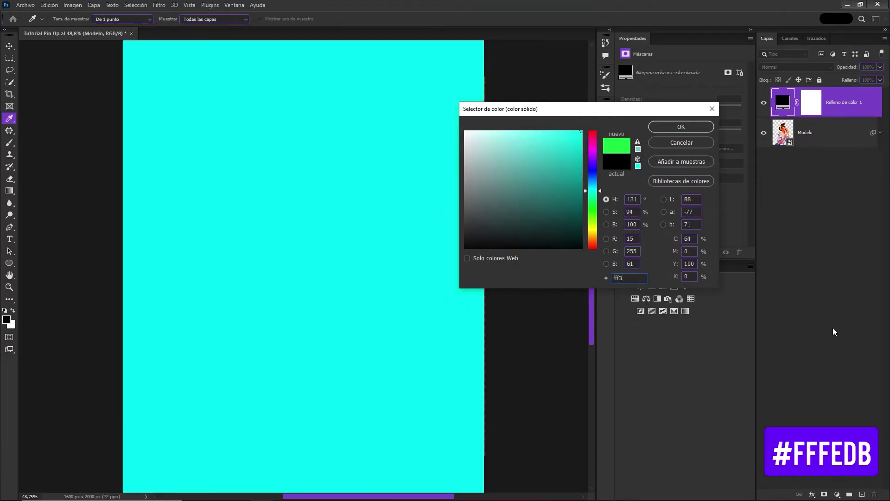
pyautogui.write('b')
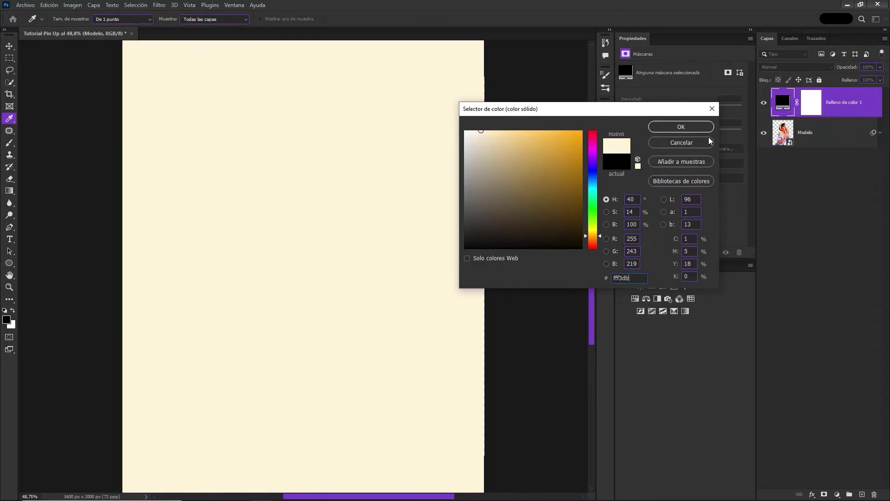
pyautogui.click(686, 127)
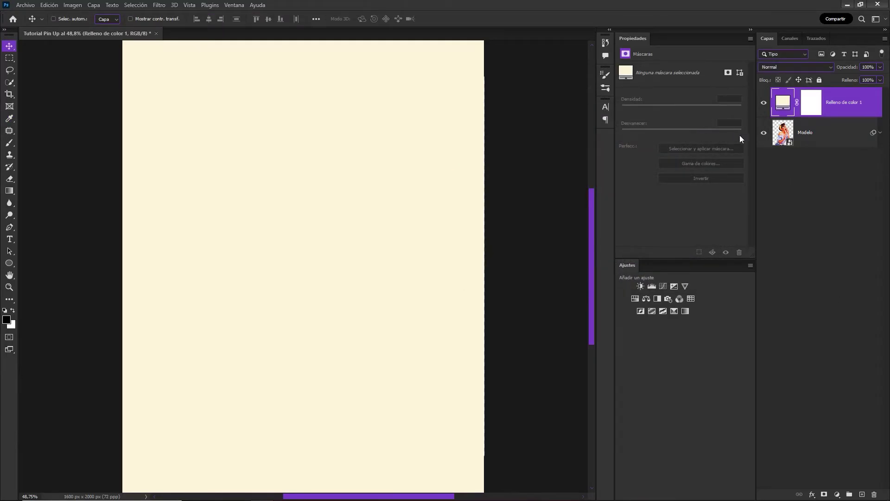
pyautogui.moveTo(841, 111); pyautogui.dragTo(841, 156)
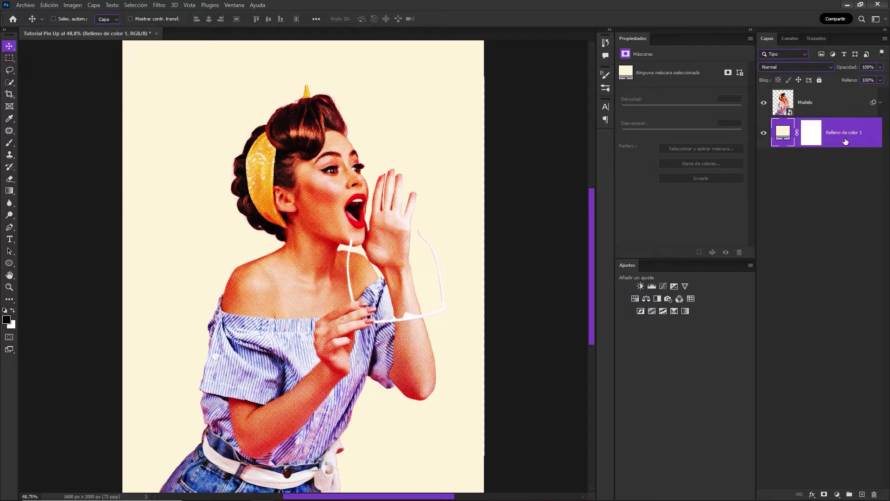
# Step: Convert the cream fill layer to a smart object and rename it Fondo
pyautogui.rightClick(845, 141)
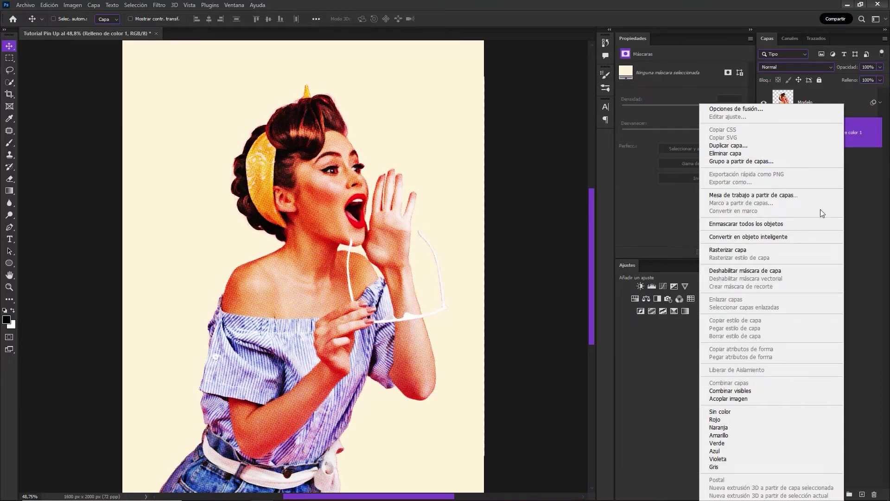
pyautogui.click(811, 239)
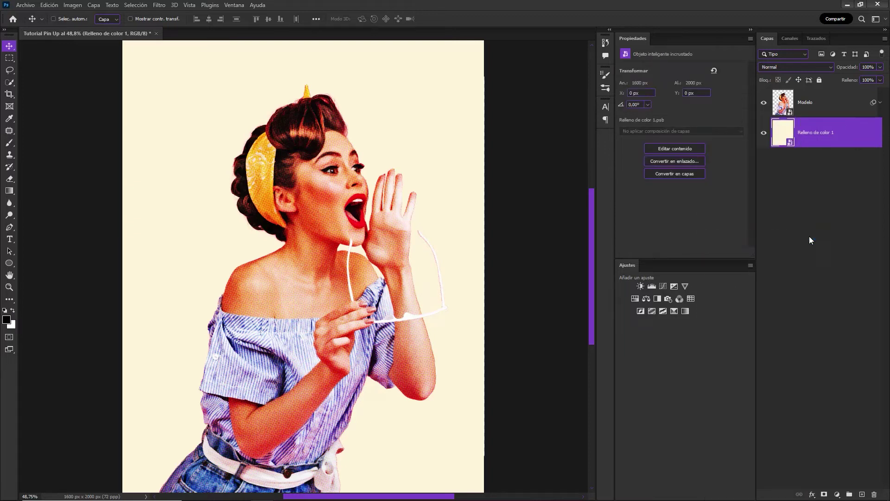
pyautogui.doubleClick(812, 133)
pyautogui.write('Fondo')
pyautogui.press('Return')
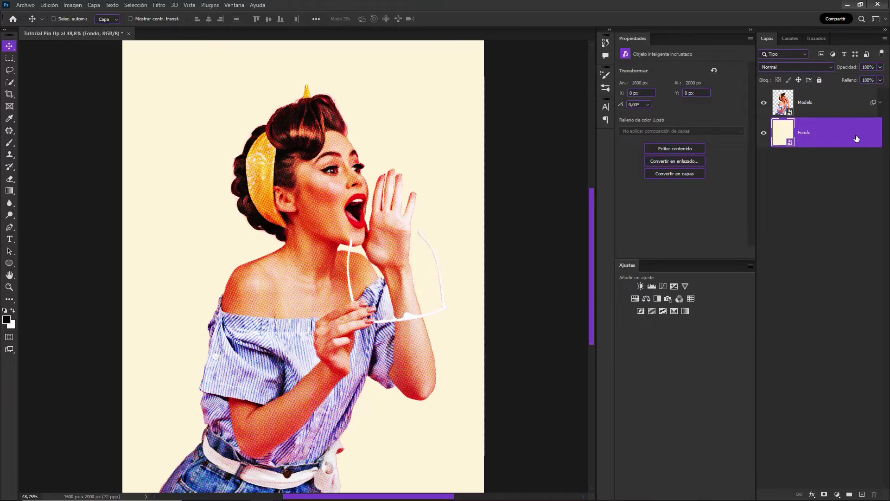
# Step: Apply a Semitono de color filter to Fondo with maximum radius 6
pyautogui.click(158, 5)
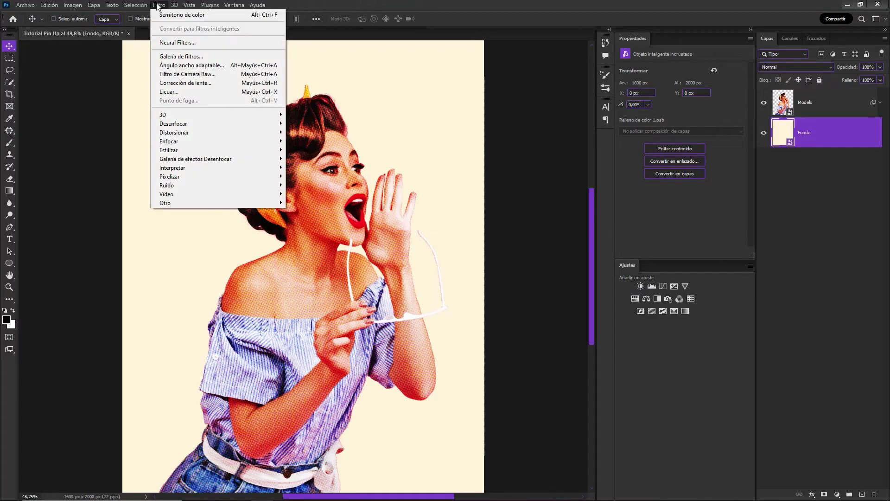
pyautogui.click(172, 15)
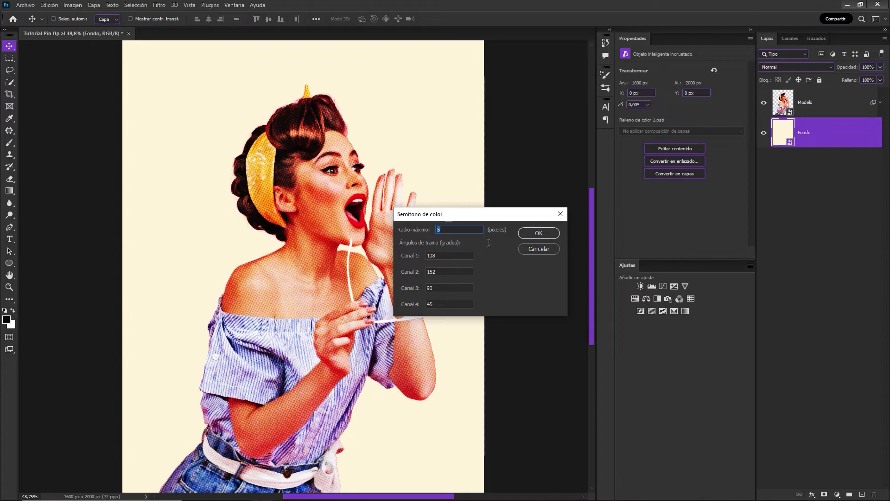
pyautogui.write('6')
pyautogui.click(528, 233)
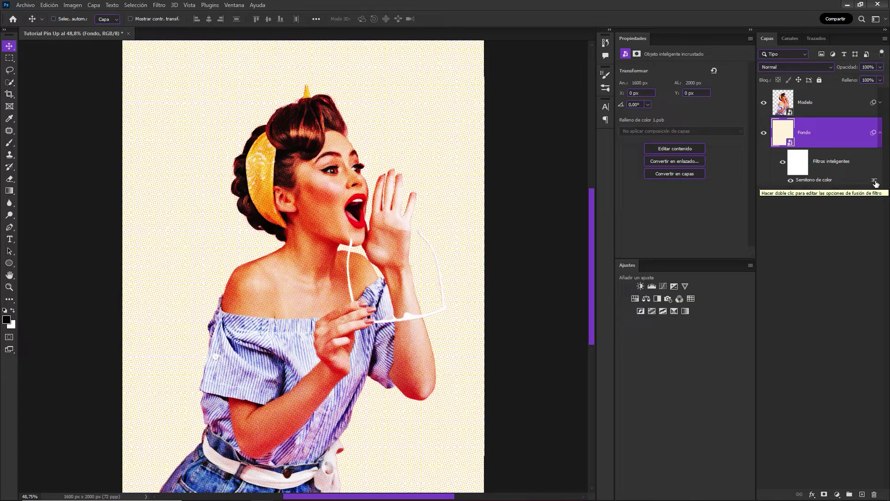
# Step: Lower the halftone filter's blending opacity to about 49%
pyautogui.doubleClick(875, 182)
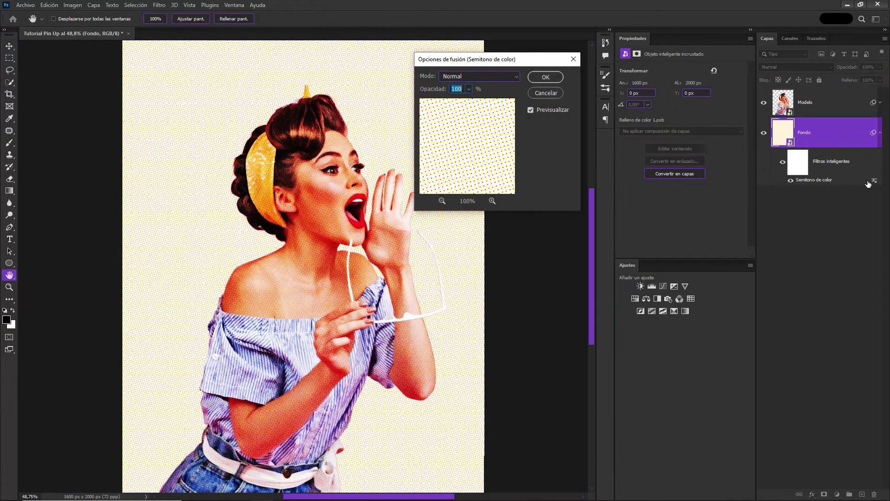
pyautogui.click(469, 88)
pyautogui.moveTo(470, 100); pyautogui.dragTo(449, 104)
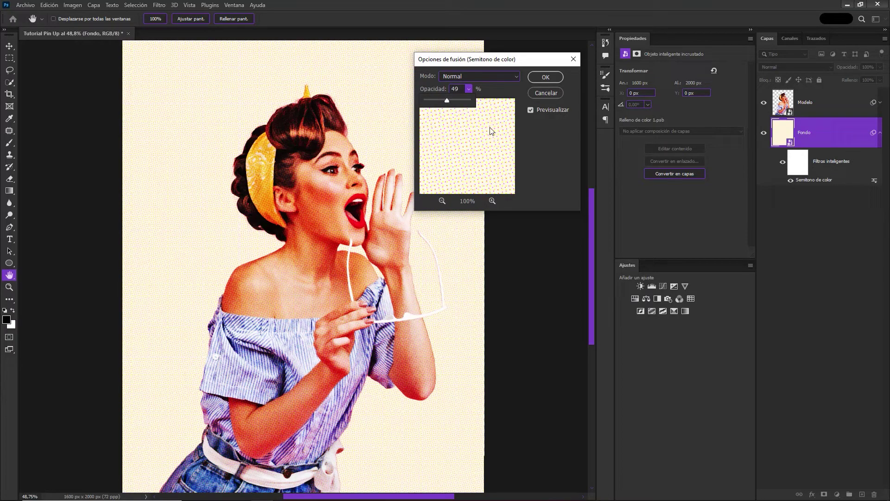
pyautogui.click(546, 77)
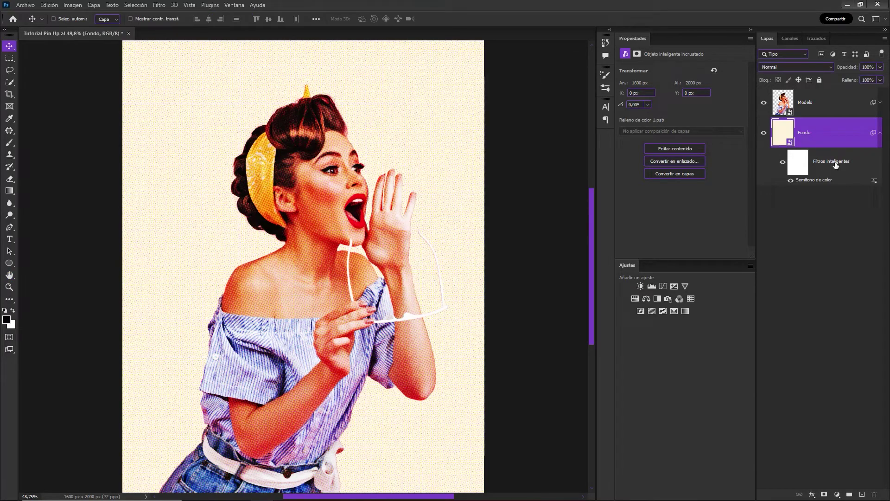
# Step: Clip a Brillo/contraste adjustment to Modelo with contrast at -50
pyautogui.click(879, 133)
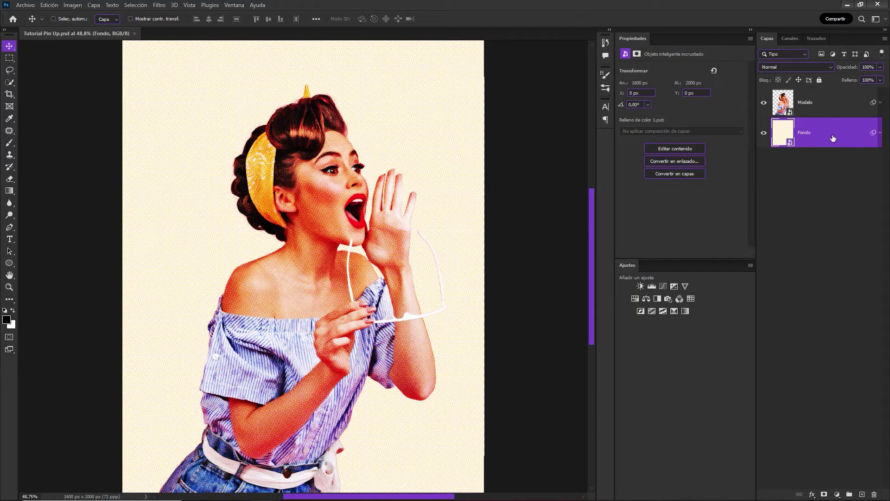
pyautogui.click(835, 101)
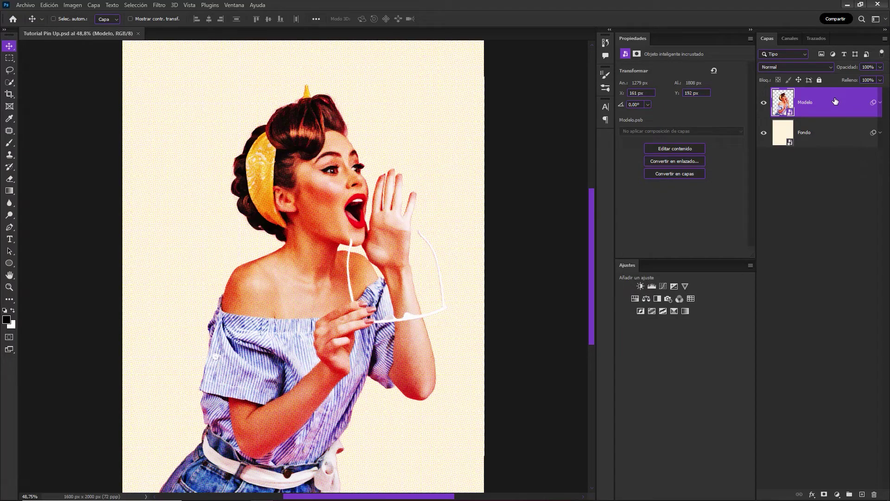
pyautogui.click(637, 286)
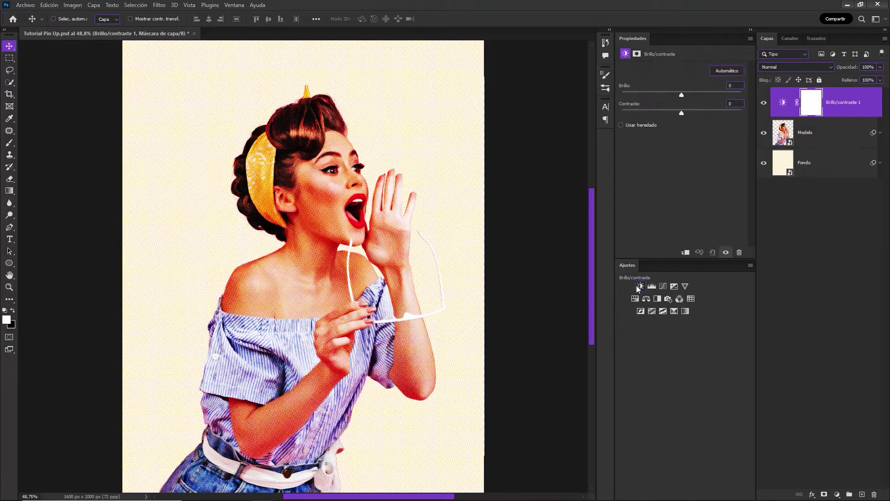
pyautogui.click(686, 253)
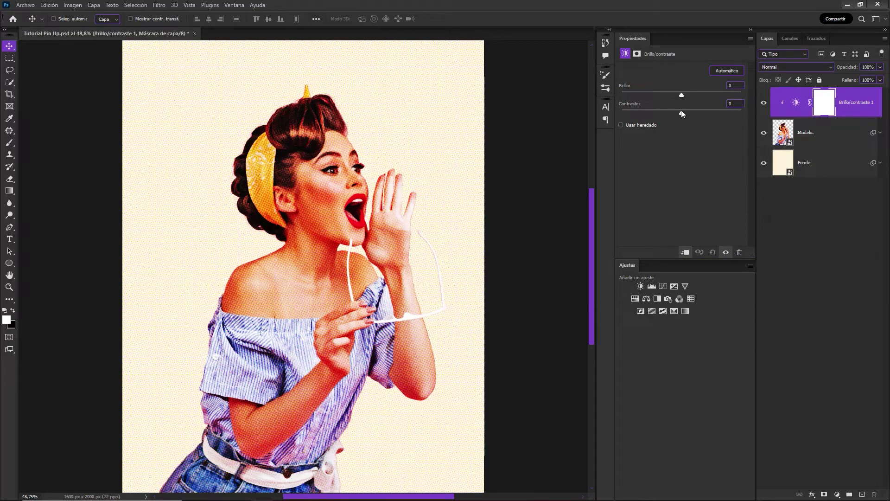
pyautogui.moveTo(682, 113); pyautogui.dragTo(577, 116)
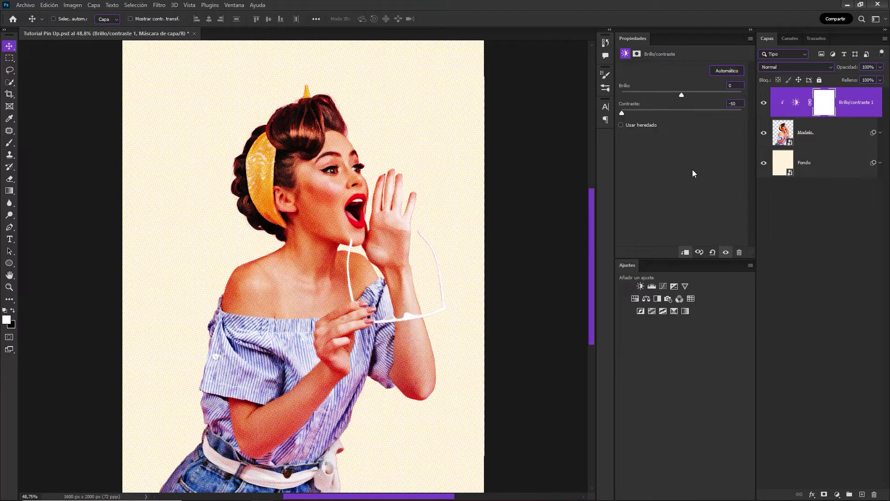
# Step: Clip an Intensidad adjustment to Modelo with vibrance at +50, checking it on and off
pyautogui.click(685, 287)
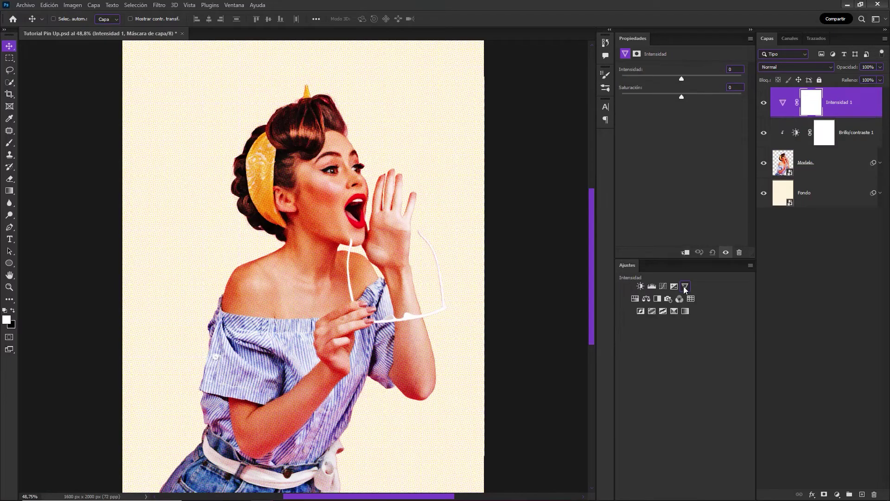
pyautogui.click(685, 253)
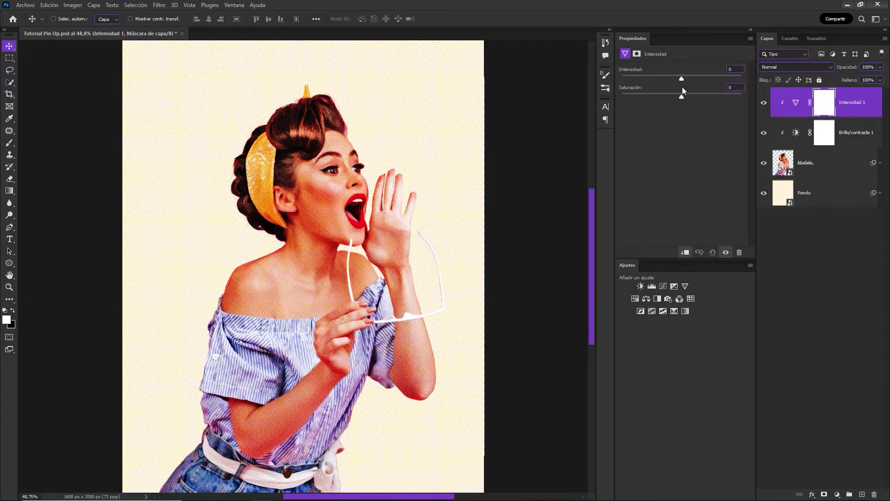
pyautogui.moveTo(682, 79); pyautogui.dragTo(704, 80)
pyautogui.click(764, 104)
pyautogui.click(764, 104)
pyautogui.click(850, 114)
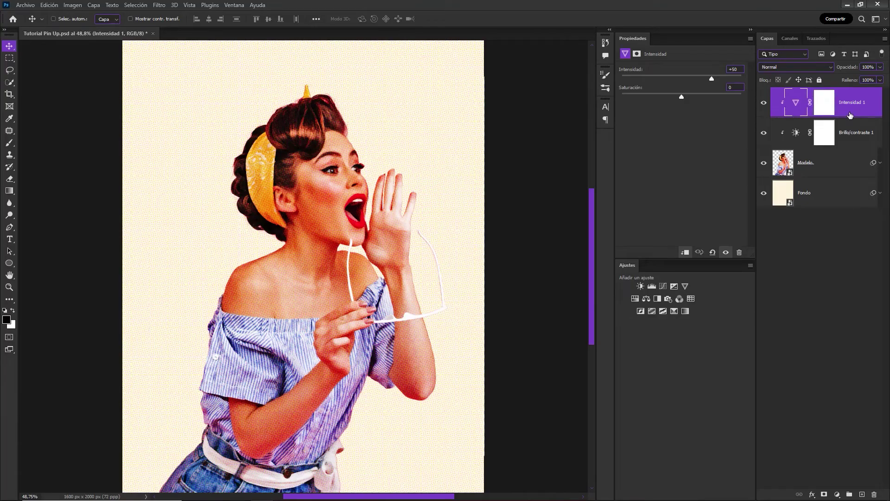
# Step: Place the paper texture image embedded, stretched to cover the whole page
pyautogui.click(21, 6)
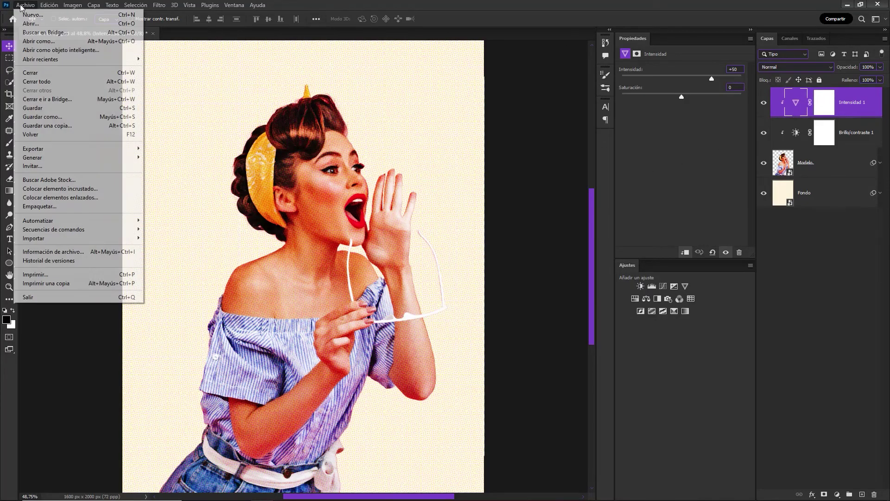
pyautogui.click(107, 188)
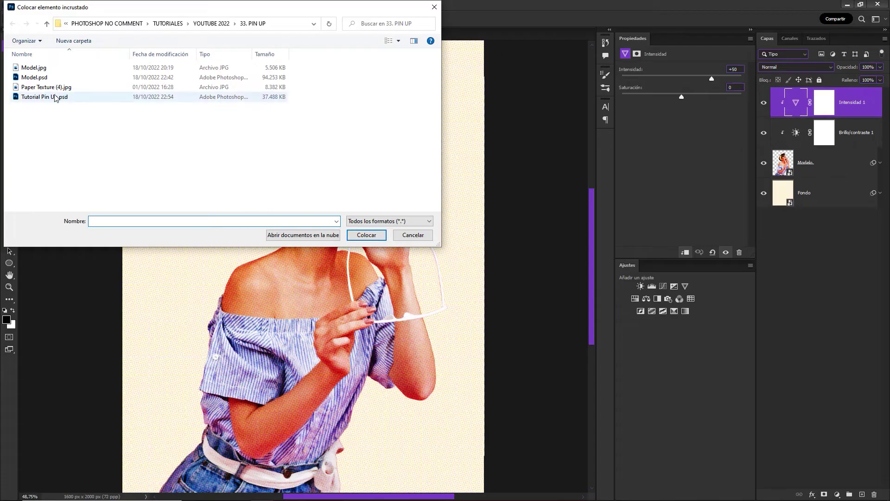
pyautogui.click(50, 87)
pyautogui.click(366, 235)
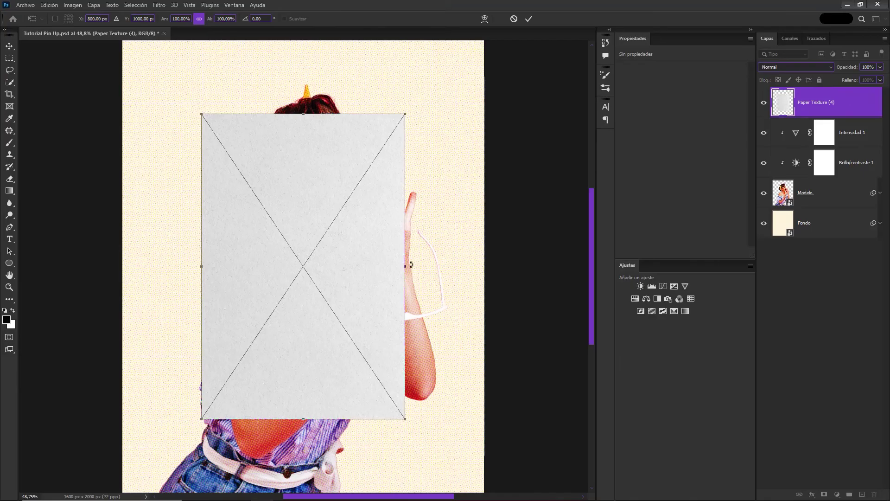
pyautogui.moveTo(405, 266); pyautogui.dragTo(484, 266)
pyautogui.moveTo(203, 267); pyautogui.dragTo(123, 268)
pyautogui.press('Return')
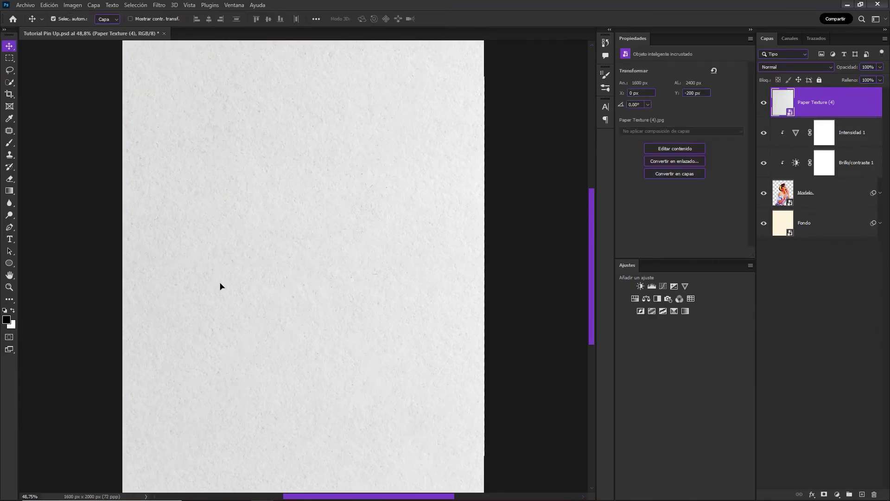
# Step: Set Paper Texture (4) to Subexposición lineal blending and bring up its Levels
pyautogui.press('ctrl')
pyautogui.scroll(-1, 220, 286)
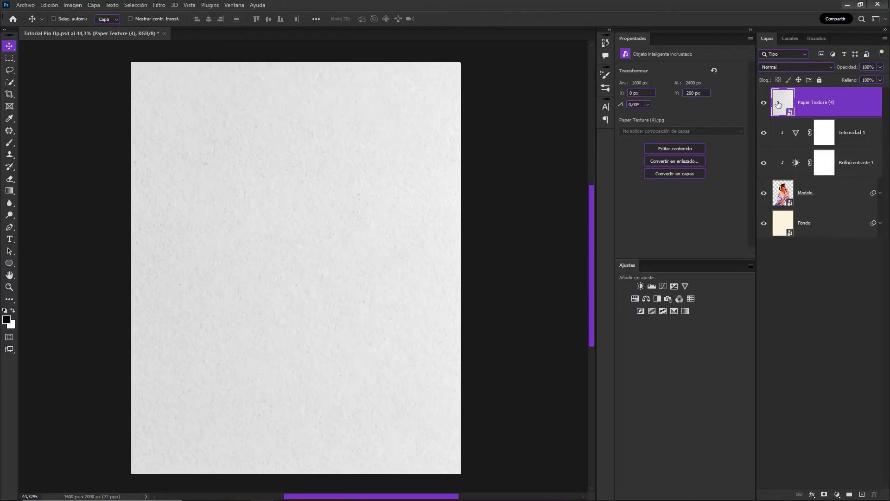
pyautogui.click(814, 67)
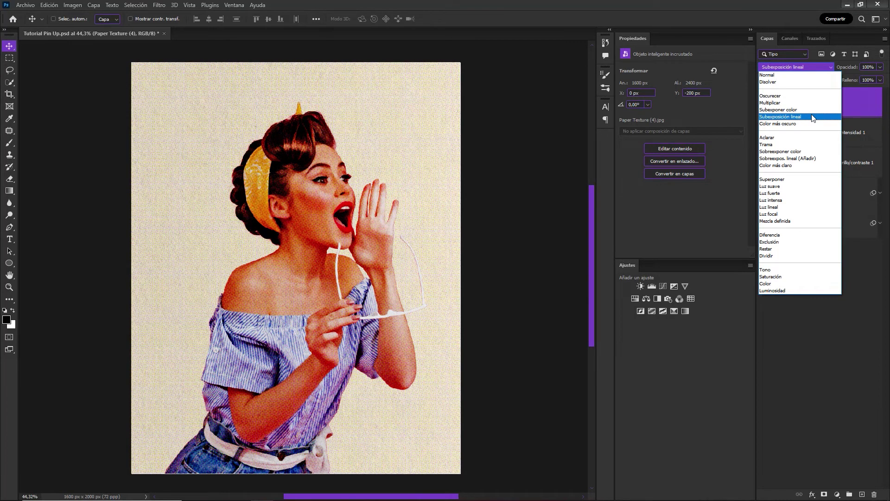
pyautogui.click(812, 117)
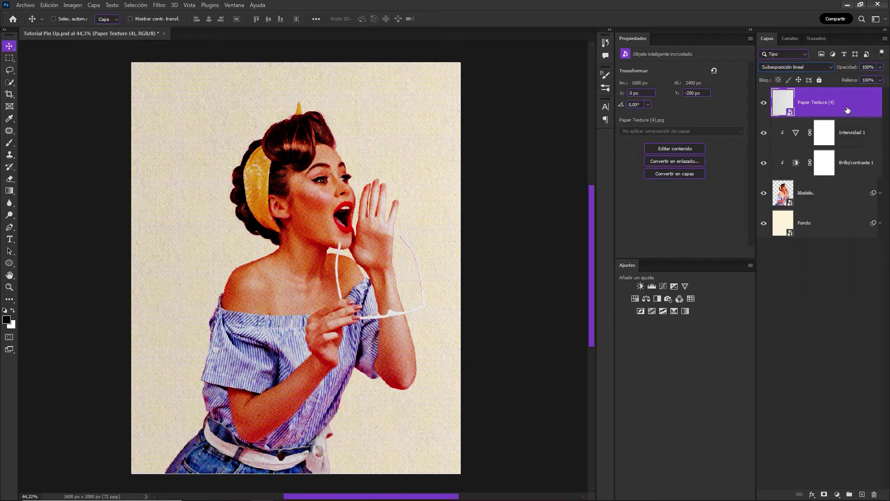
pyautogui.hotkey('ctrl', 'l')
pyautogui.hotkey('ctrl', 'l')
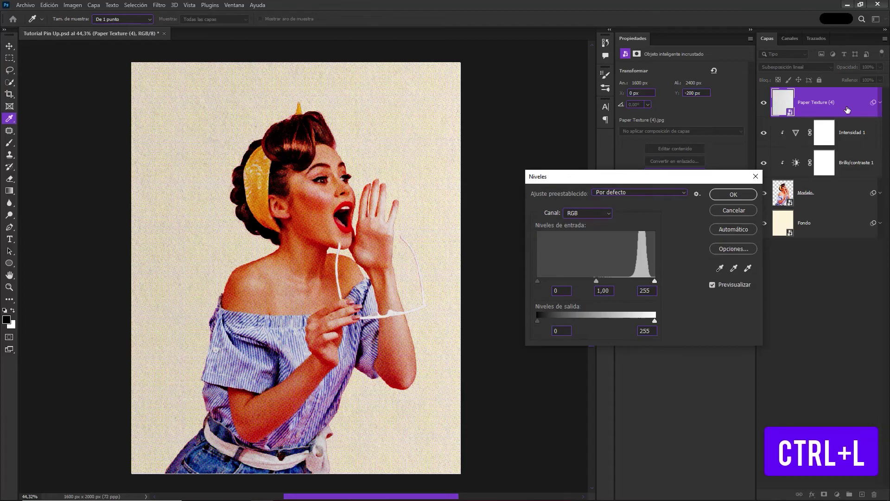
# Step: Apply Levels with the white input at about 217, then collapse the texture's filter list
pyautogui.moveTo(654, 281); pyautogui.dragTo(638, 281)
pyautogui.moveTo(638, 281); pyautogui.dragTo(636, 281)
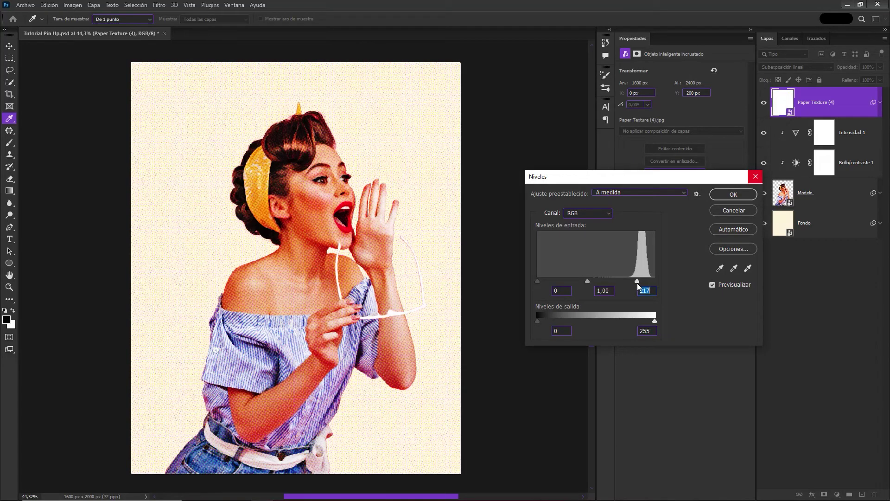
pyautogui.click(733, 193)
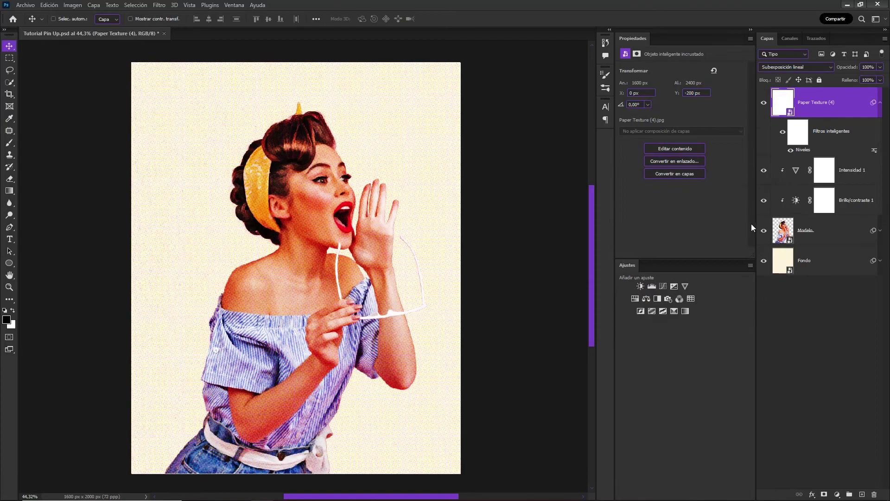
pyautogui.click(810, 332)
pyautogui.hotkey('ctrl', '0')
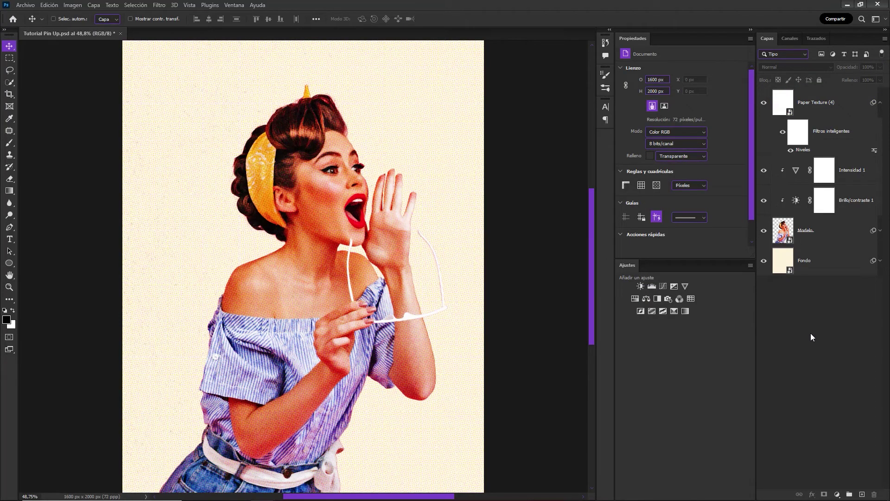
pyautogui.click(881, 104)
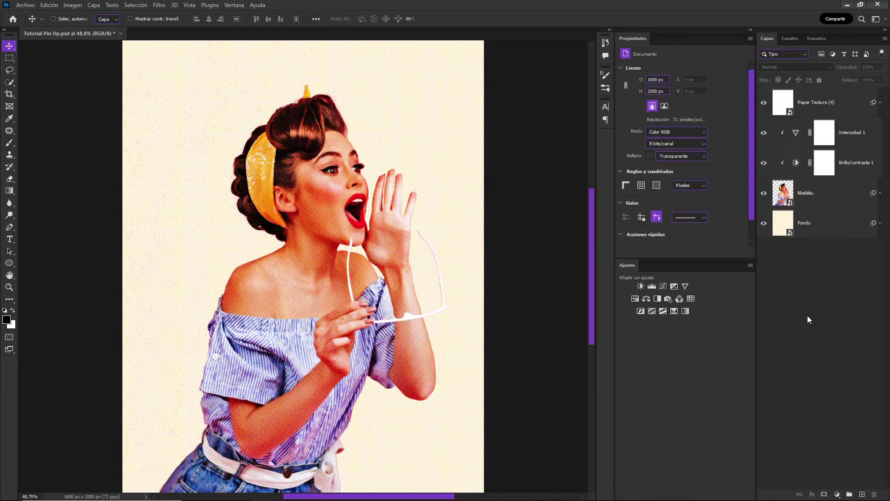
# Step: Above Fondo, set the text colour to a soft red sampled from the lips
pyautogui.click(828, 225)
pyautogui.press('t')
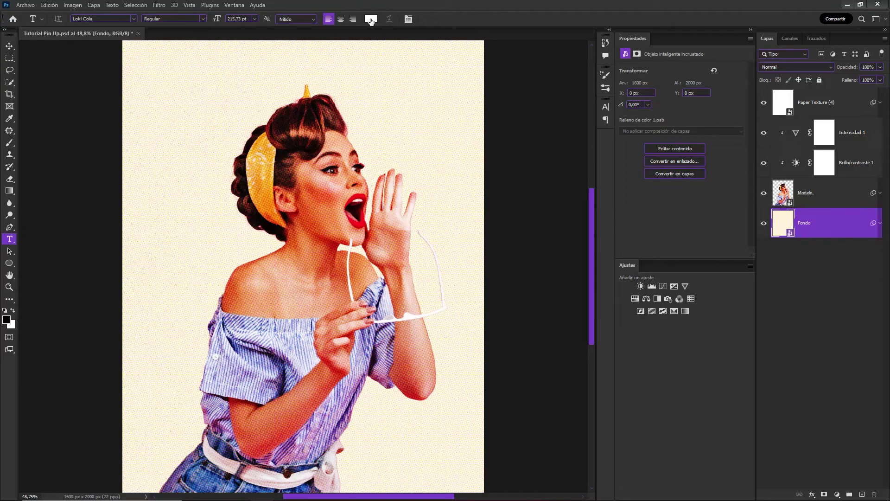
pyautogui.click(371, 20)
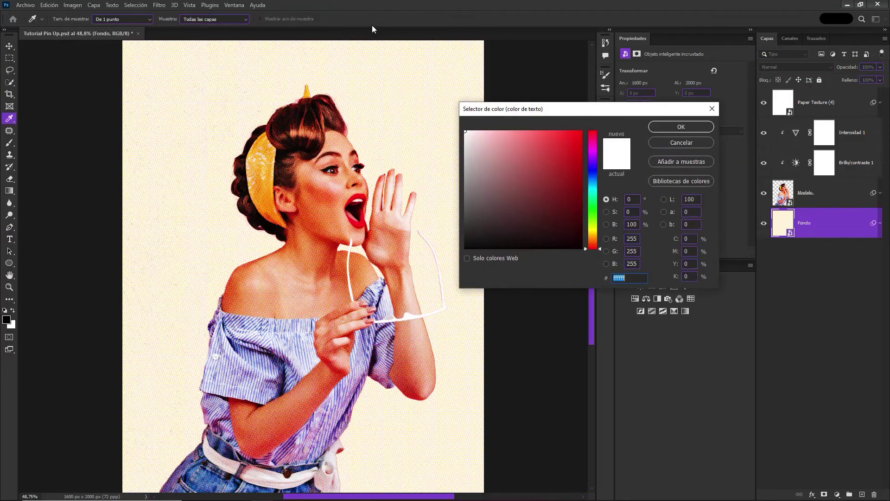
pyautogui.click(358, 193)
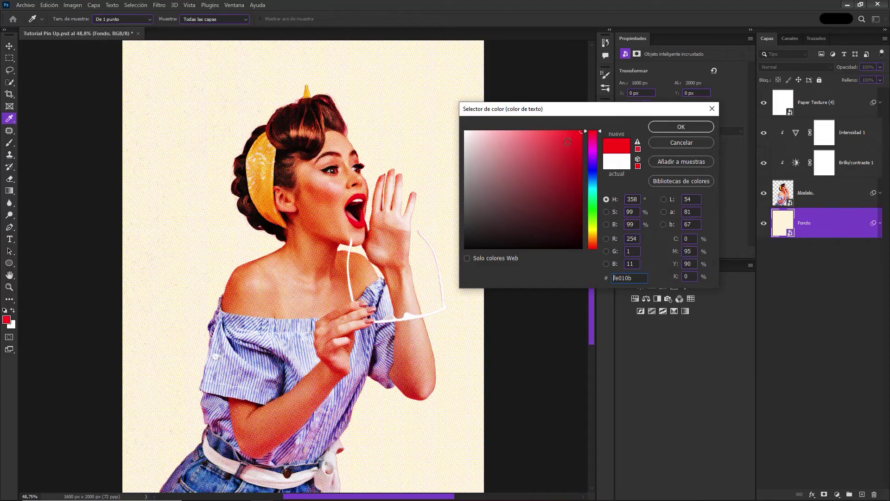
pyautogui.click(563, 142)
pyautogui.click(564, 143)
pyautogui.click(691, 130)
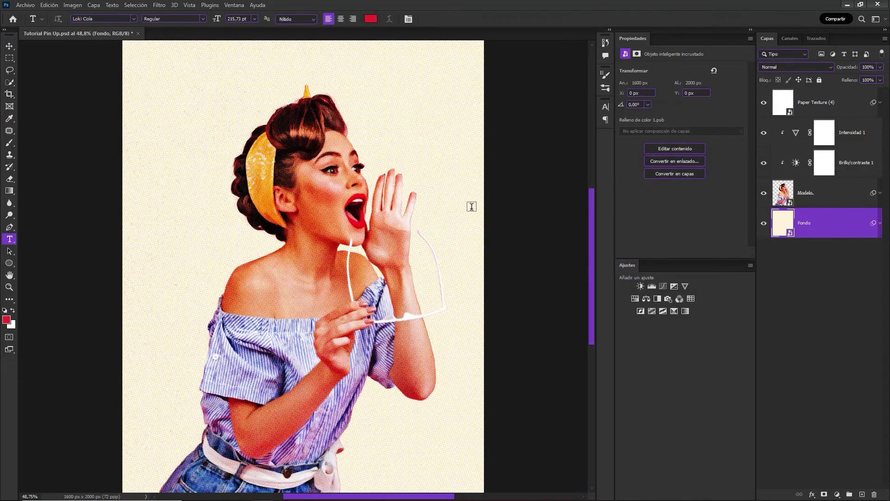
# Step: Type 'Tropi Cola' near the top and enlarge it across the poster
pyautogui.click(200, 144)
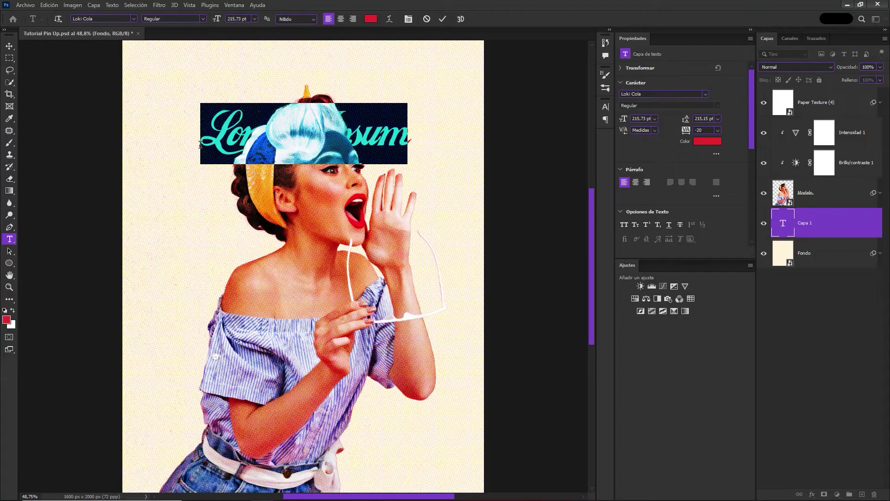
pyautogui.write('Tro')
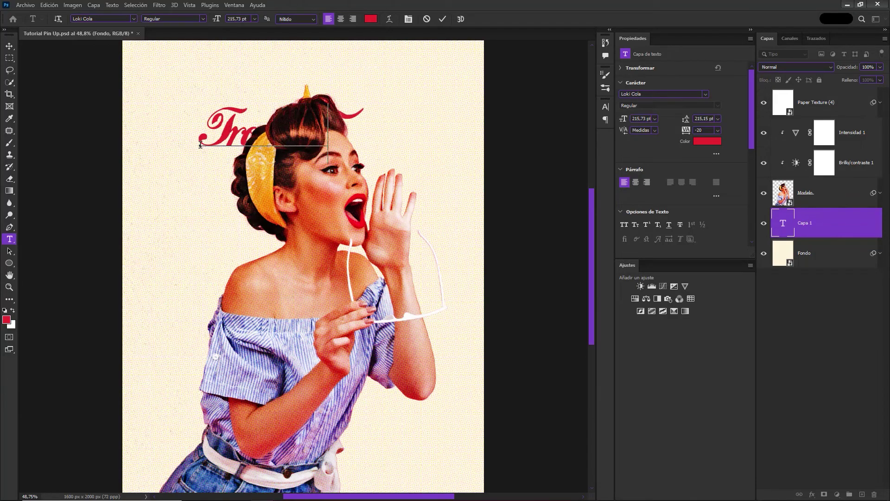
pyautogui.write('pi Cola')
pyautogui.click(840, 223)
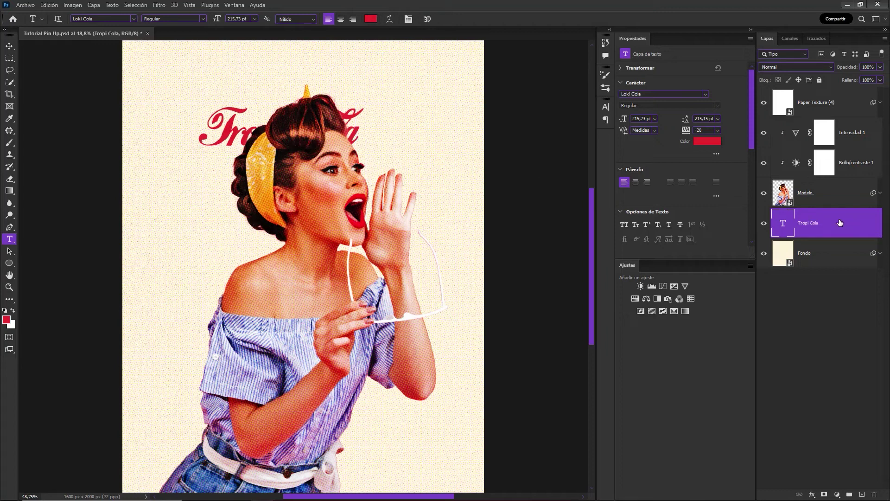
pyautogui.hotkey('ctrl', 't')
pyautogui.moveTo(348, 79); pyautogui.dragTo(461, 69)
pyautogui.moveTo(199, 116)
pyautogui.mouseDown()
pyautogui.moveTo(166, 110)
pyautogui.moveTo(304, 133)
pyautogui.mouseUp()
pyautogui.press('Return')
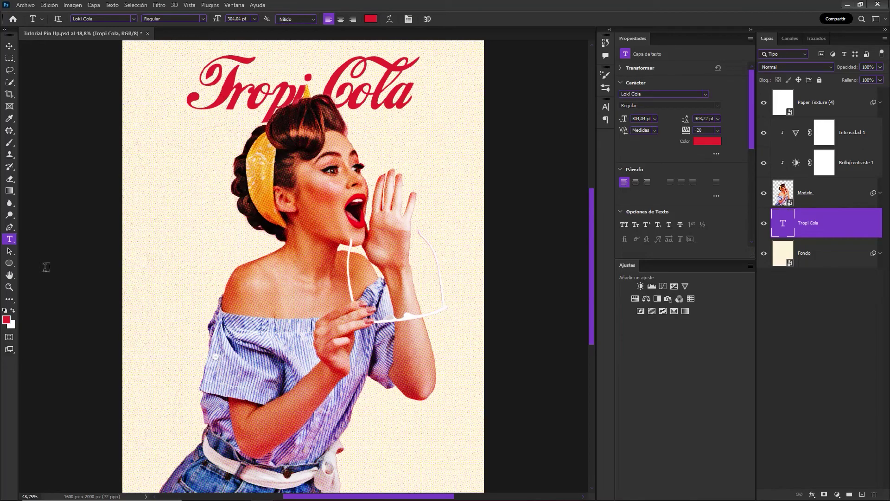
pyautogui.click(10, 263)
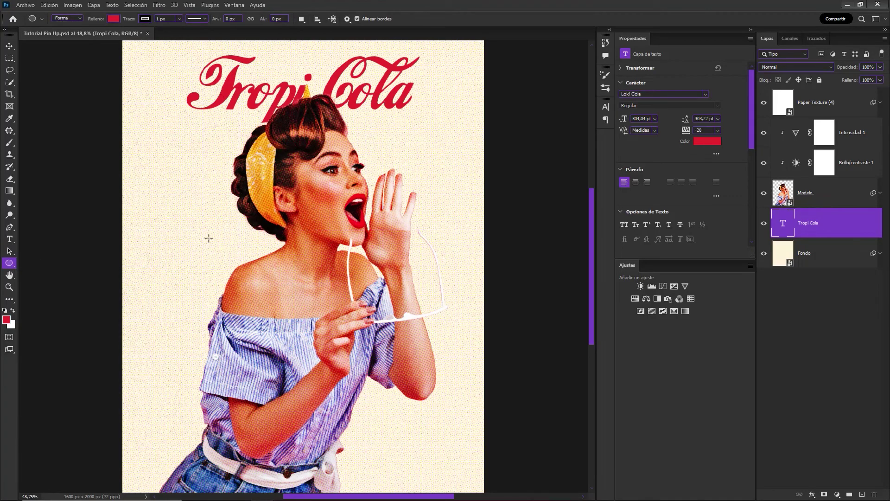
# Step: Draw a large bandana-yellow circle behind the model and add an empty Capa 1 above it
pyautogui.moveTo(197, 219); pyautogui.dragTo(491, 475)
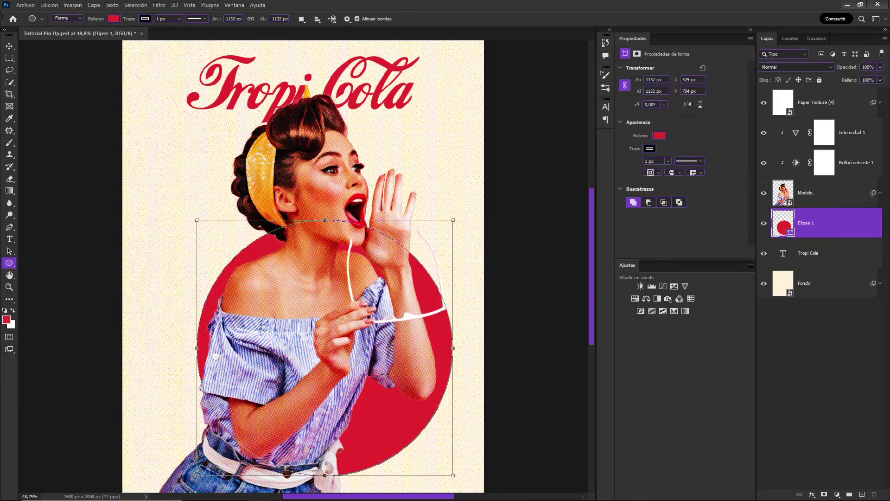
pyautogui.press('v')
pyautogui.moveTo(366, 306); pyautogui.dragTo(341, 256)
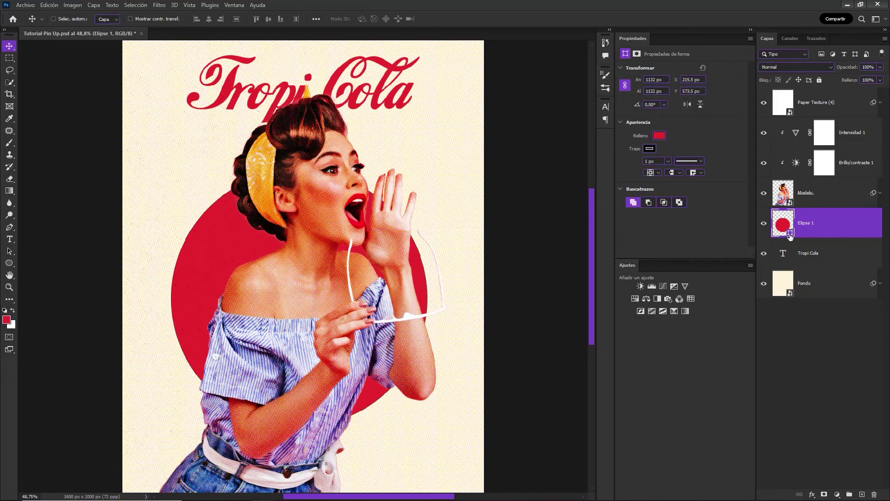
pyautogui.doubleClick(790, 236)
pyautogui.moveTo(264, 183)
pyautogui.mouseDown()
pyautogui.moveTo(259, 172)
pyautogui.moveTo(268, 179)
pyautogui.mouseUp()
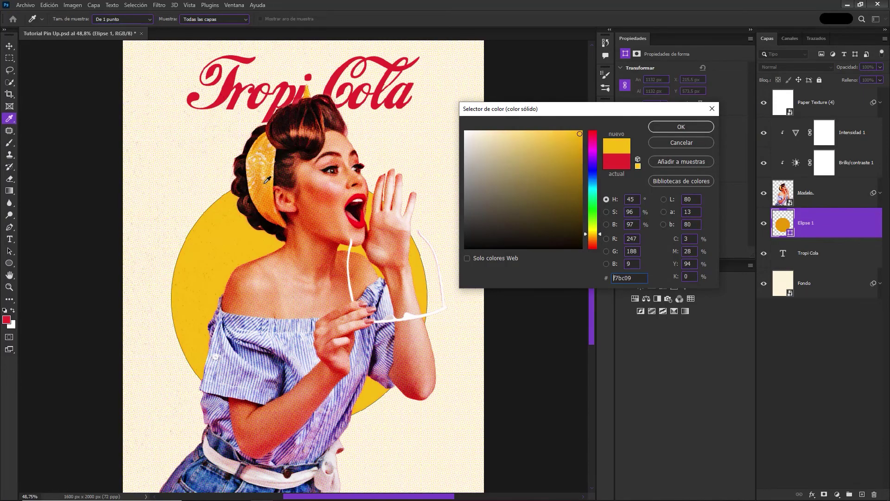
pyautogui.click(669, 128)
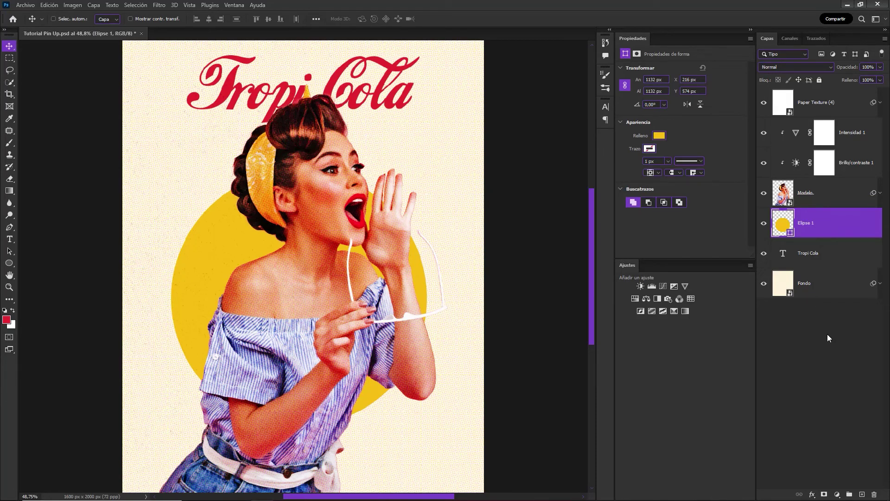
pyautogui.click(861, 493)
pyautogui.press('d')
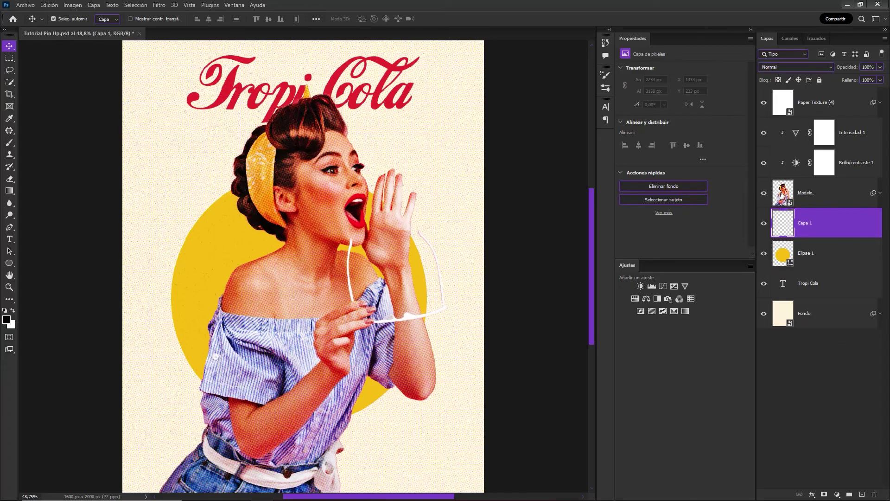
# Step: Fill a black model silhouette on Capa 1 at 20% fill, offset as a shadow
pyautogui.keyDown('ctrl'); pyautogui.click(782, 197); pyautogui.keyUp('ctrl')
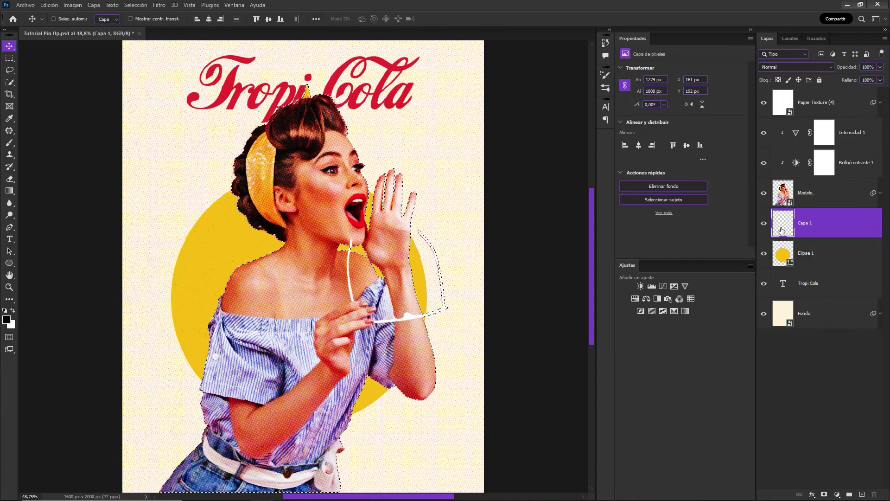
pyautogui.hotkey('alt', 'BackSpace')
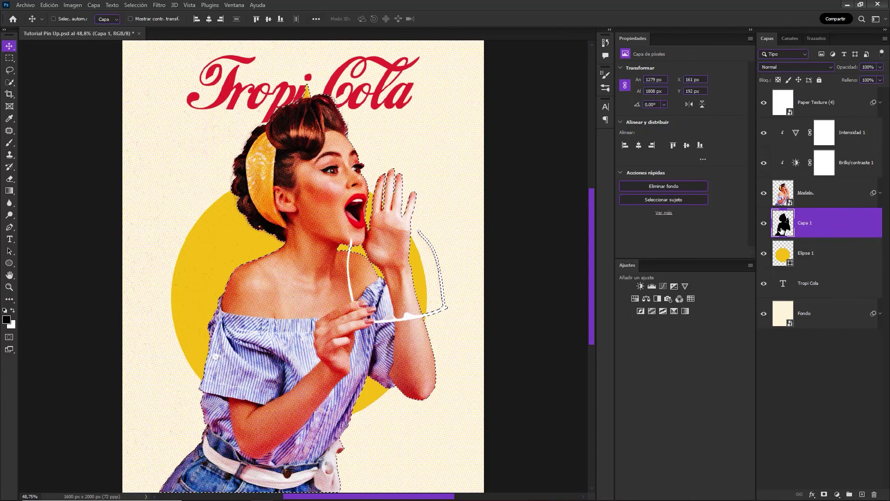
pyautogui.hotkey('ctrl', 'd')
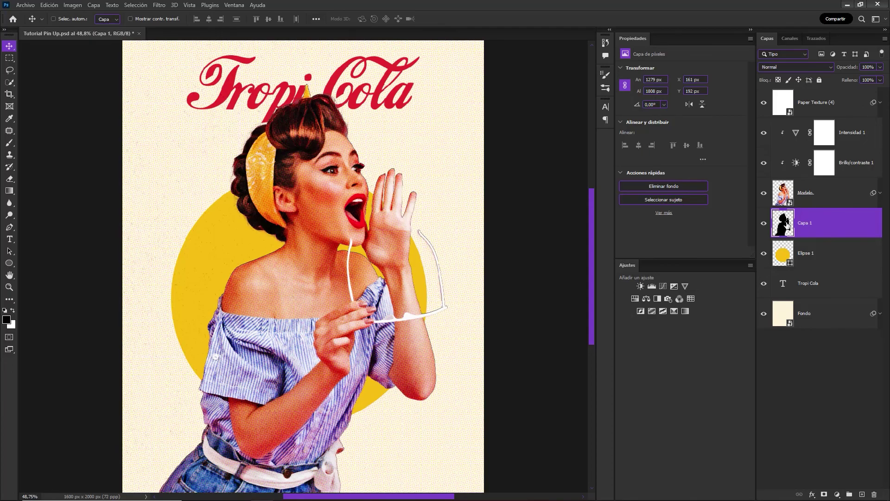
pyautogui.click(880, 80)
pyautogui.moveTo(881, 93); pyautogui.dragTo(848, 92)
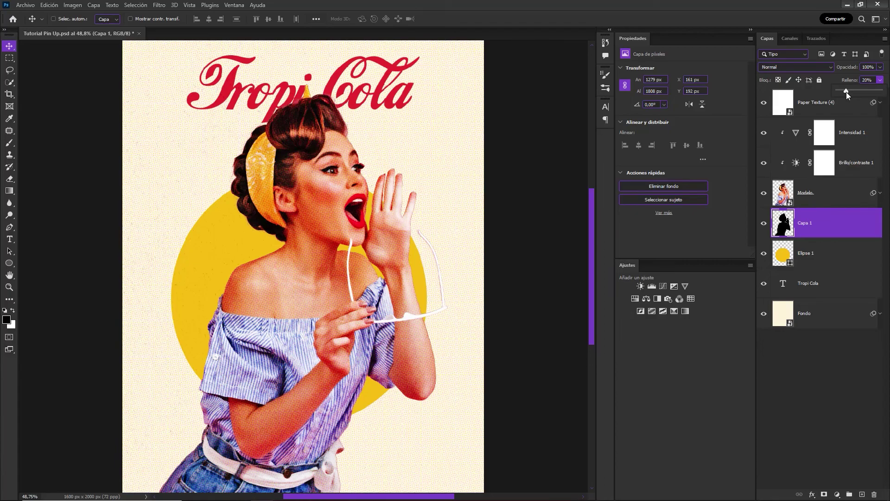
pyautogui.click(345, 291)
pyautogui.moveTo(341, 286); pyautogui.dragTo(334, 288)
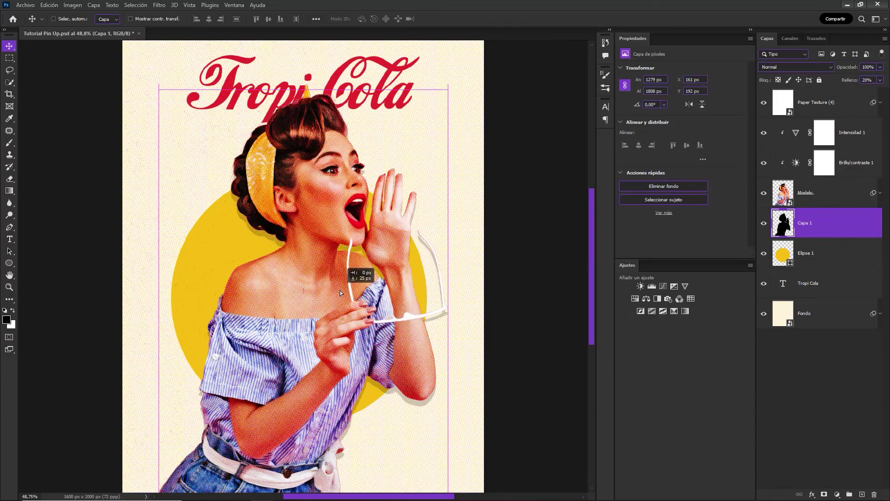
pyautogui.click(832, 375)
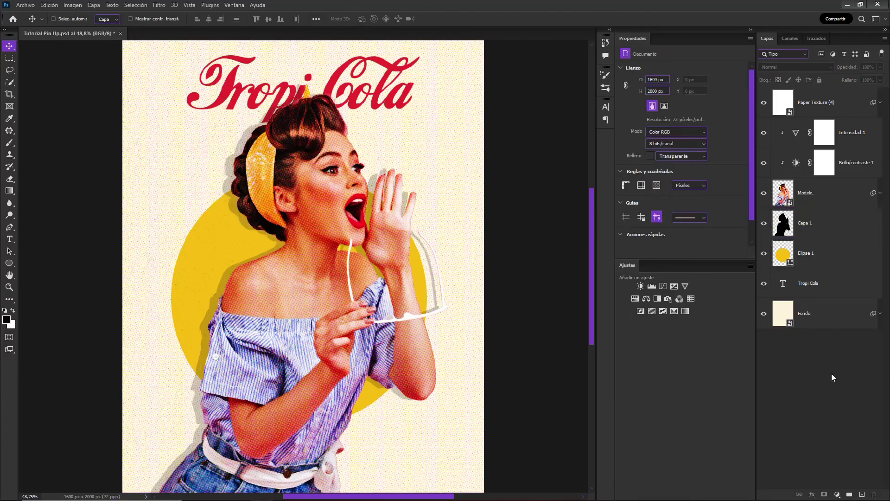
# Step: Save the poster and nudge the Capa 1 shadow slightly up and left
pyautogui.hotkey('ctrl', 's')
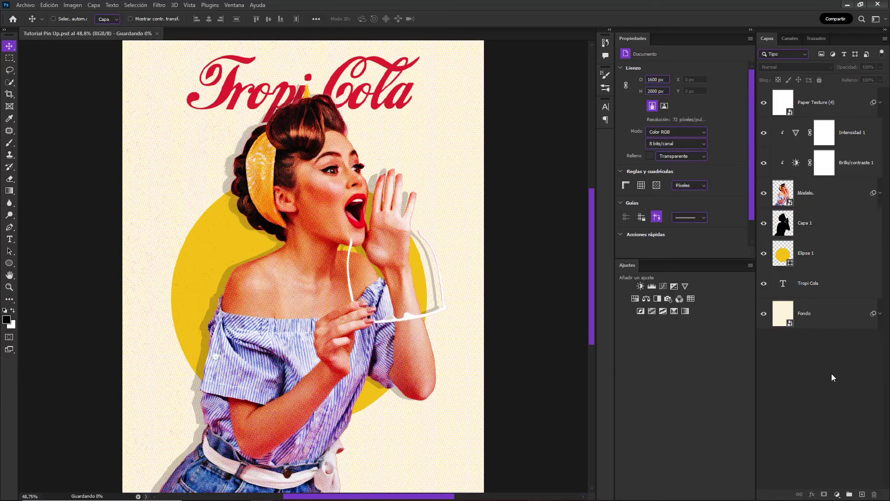
pyautogui.click(842, 231)
pyautogui.press('Left')
pyautogui.press('Up')
pyautogui.press('Up')
pyautogui.press('Up')
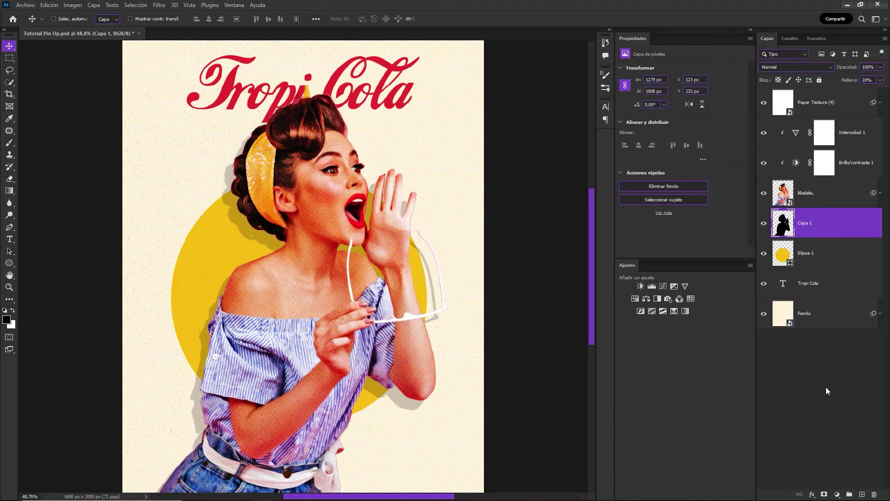
pyautogui.click(826, 387)
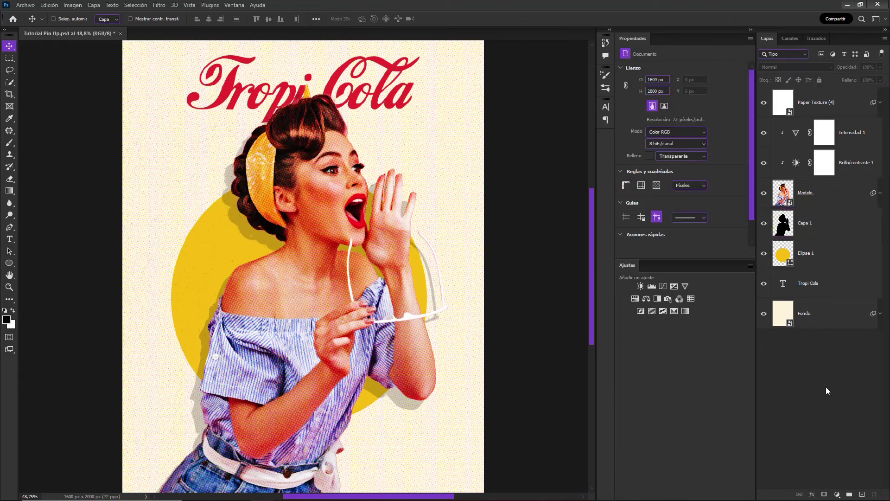